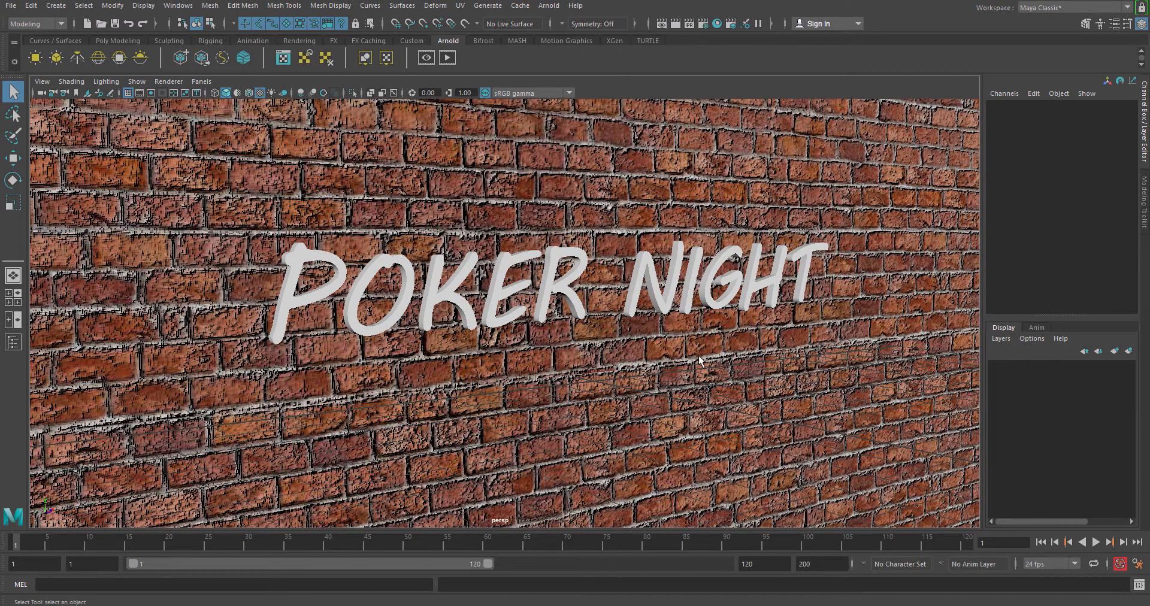
Step: Select the POKER NIGHT text mesh on the brick wall
scroll(604, 272, down, 10)
scroll(620, 419, up, 3)
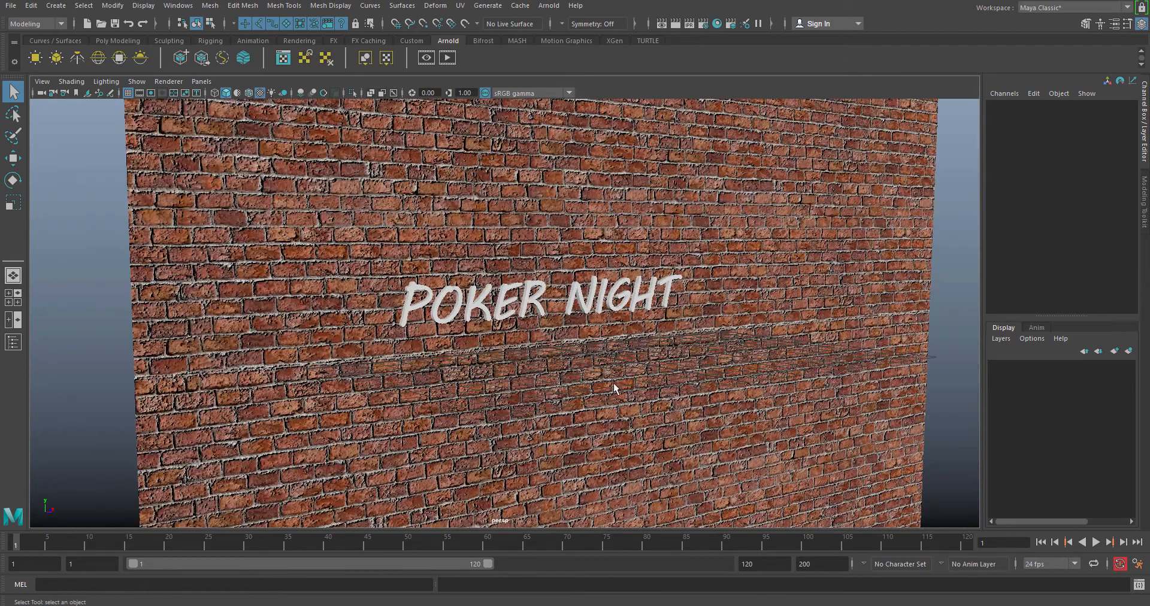
click(613, 383)
scroll(558, 372, up, 5)
click(502, 322)
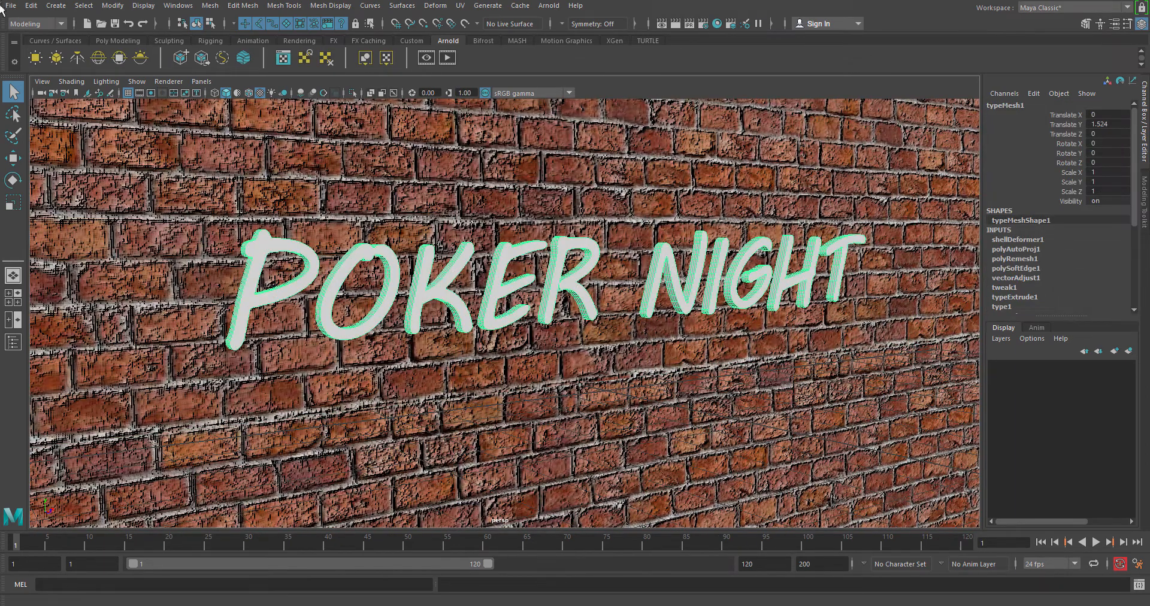
click(134, 6)
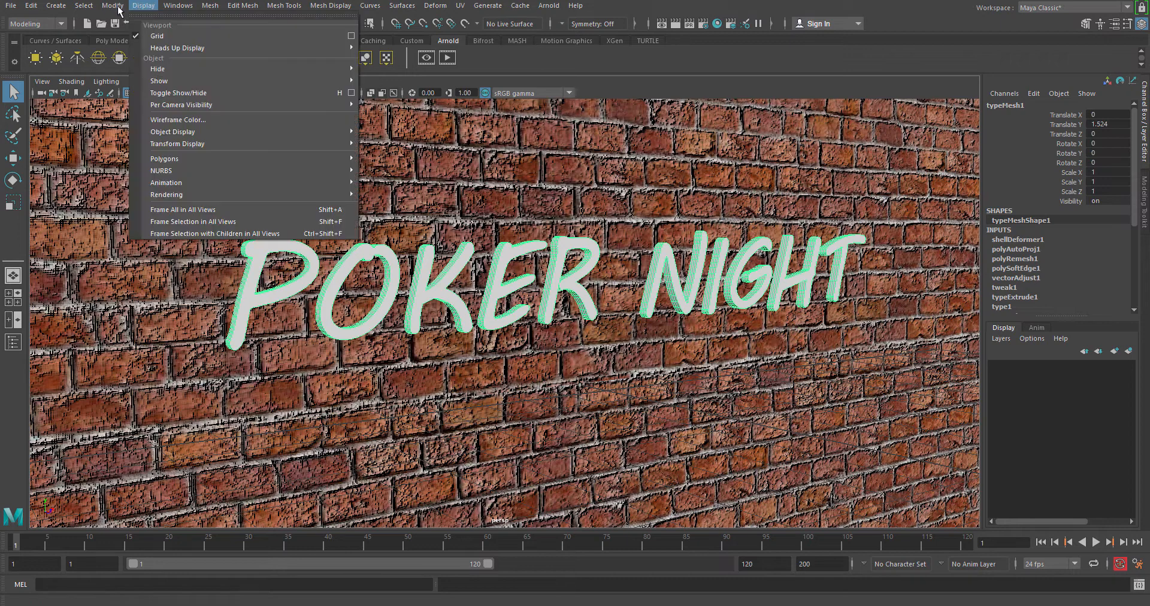
click(56, 5)
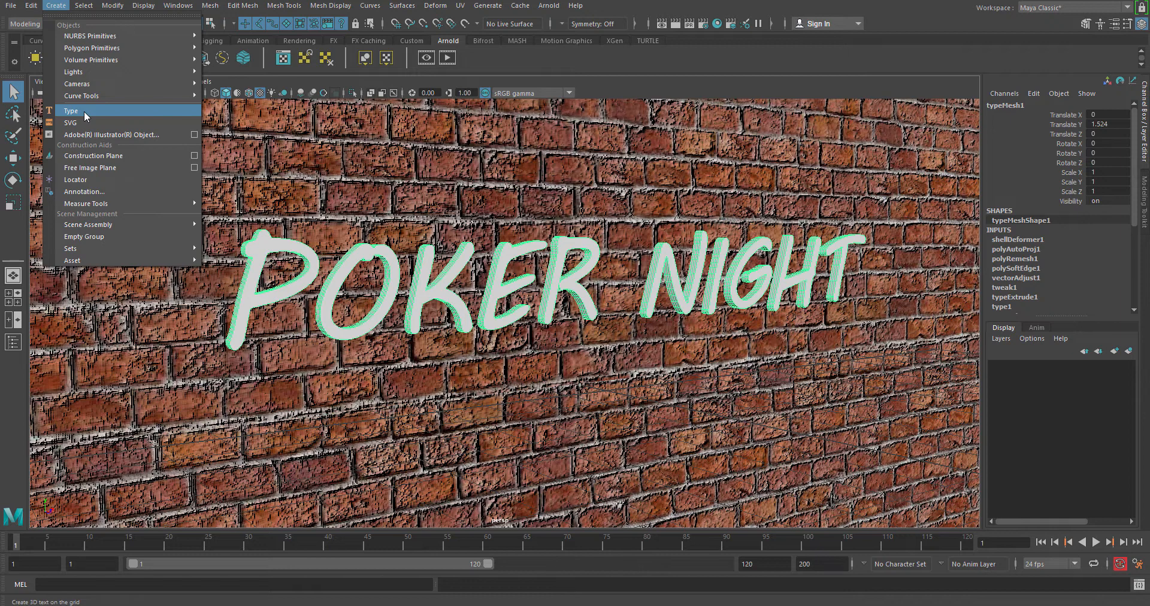
click(56, 6)
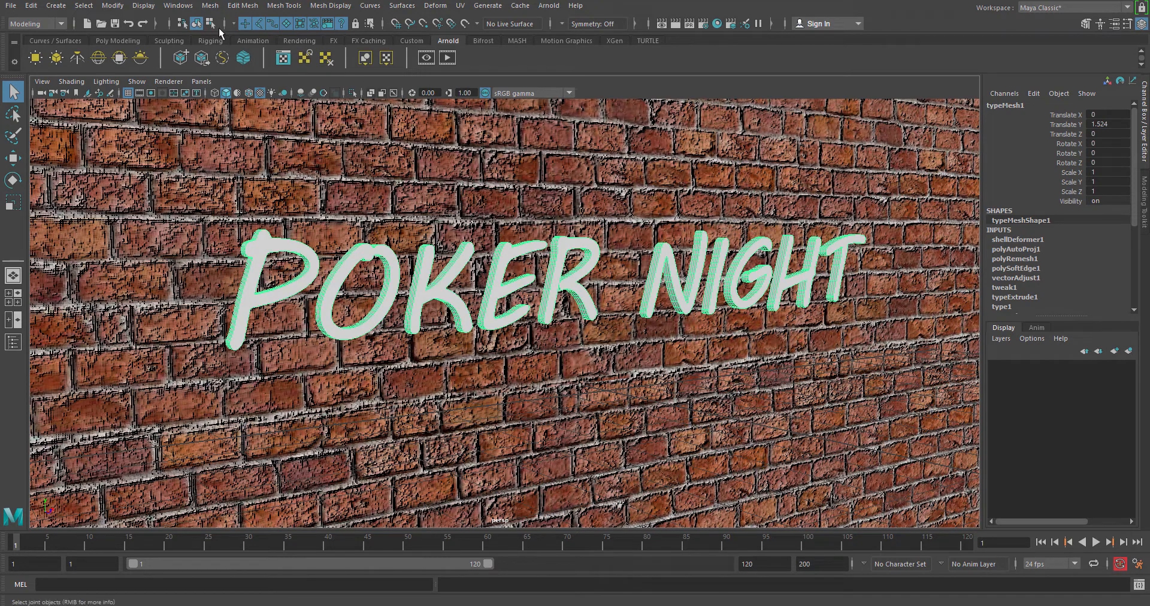
Step: Open the Light Editor and create an Arnold mesh light from the selected POKER NIGHT text
click(178, 5)
mouse_move(231, 86)
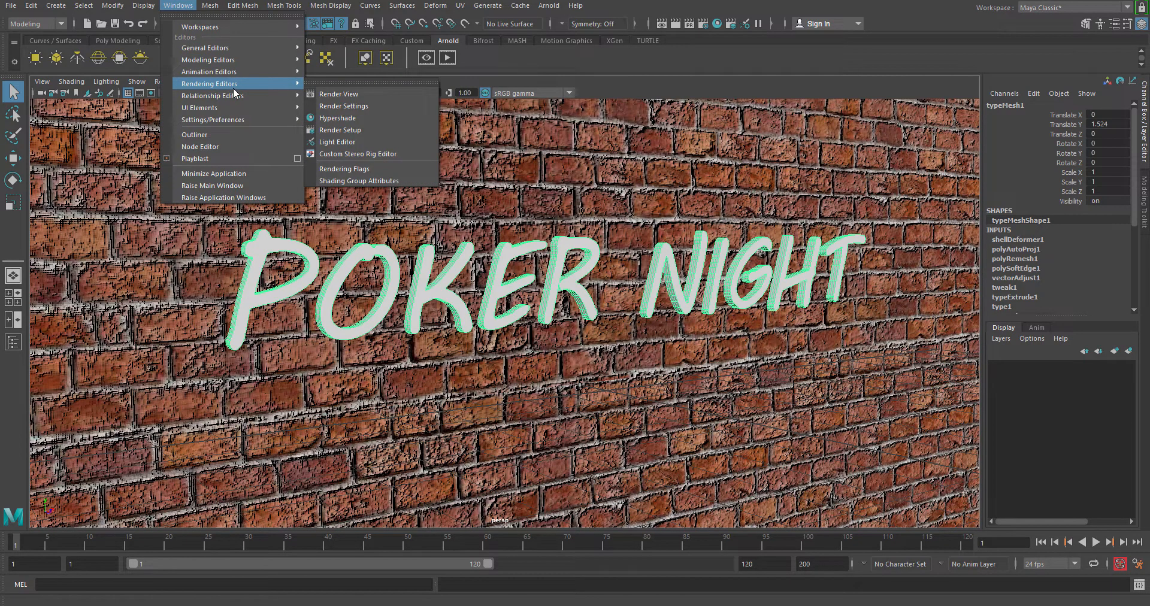
click(352, 144)
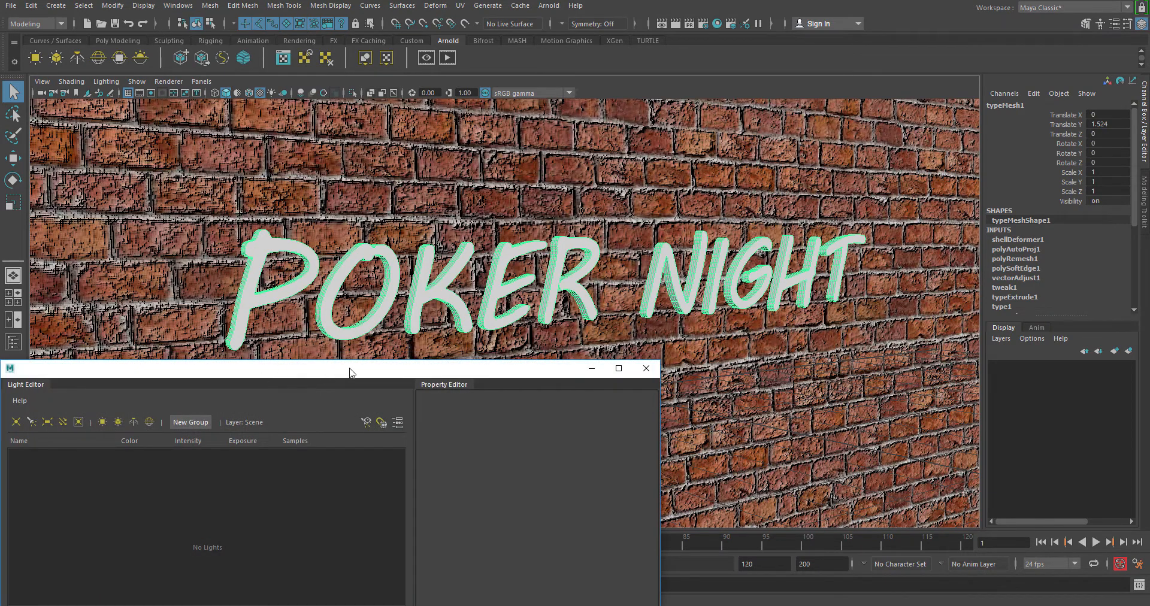
drag(352, 373, 780, 154)
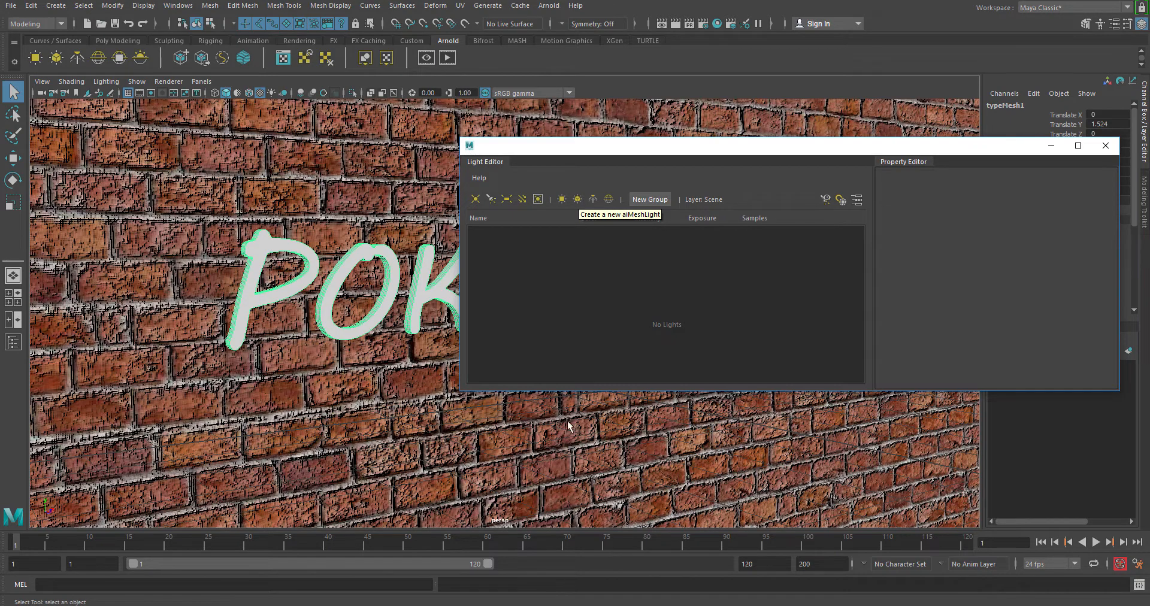
drag(573, 165, 704, 197)
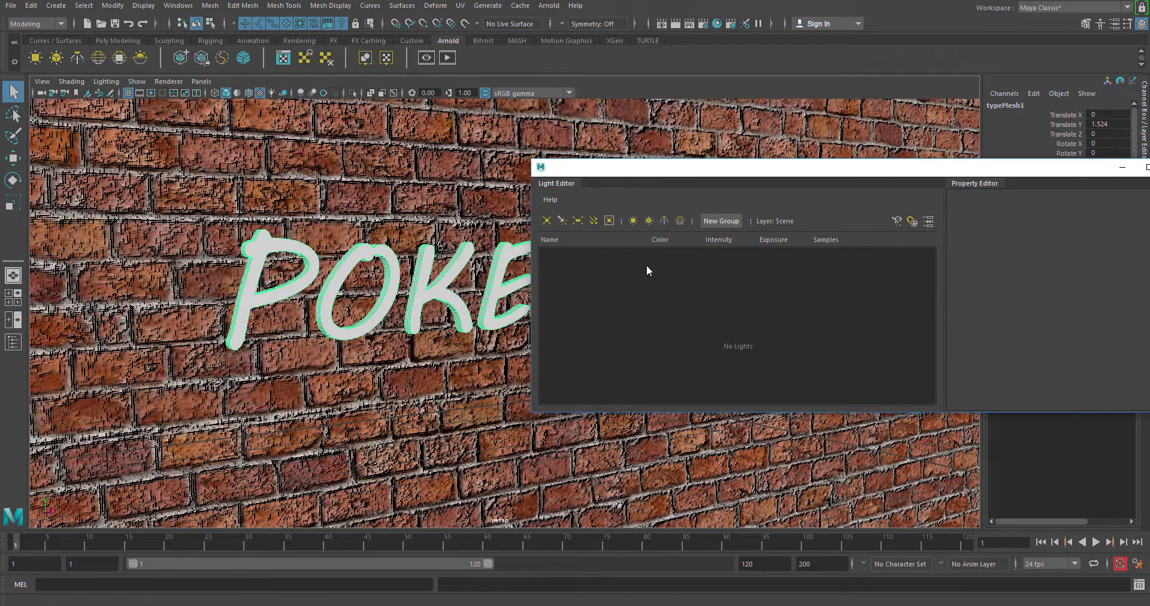
click(648, 221)
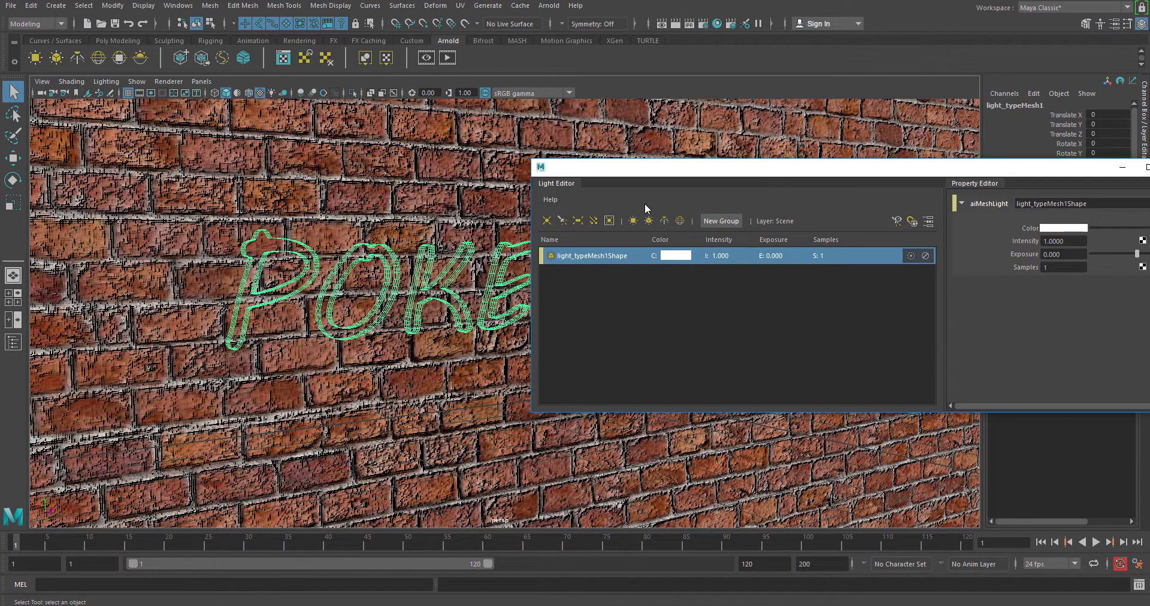
drag(657, 178, 397, 362)
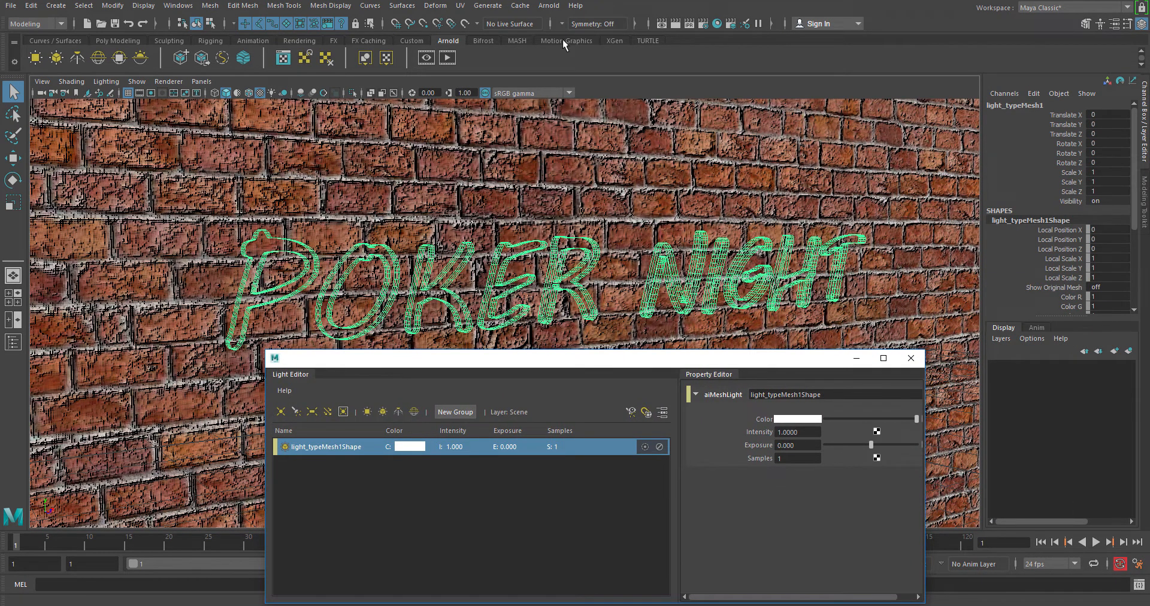
Step: Start an Arnold render of the scene and arrange the render view alongside the light's properties
click(447, 58)
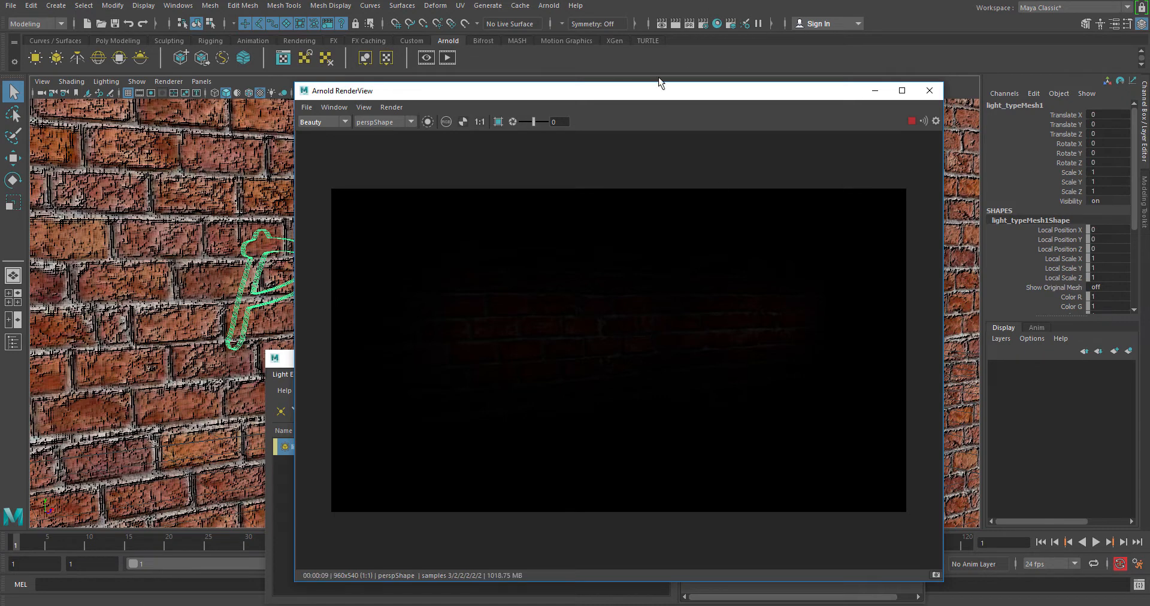
drag(672, 96, 272, 83)
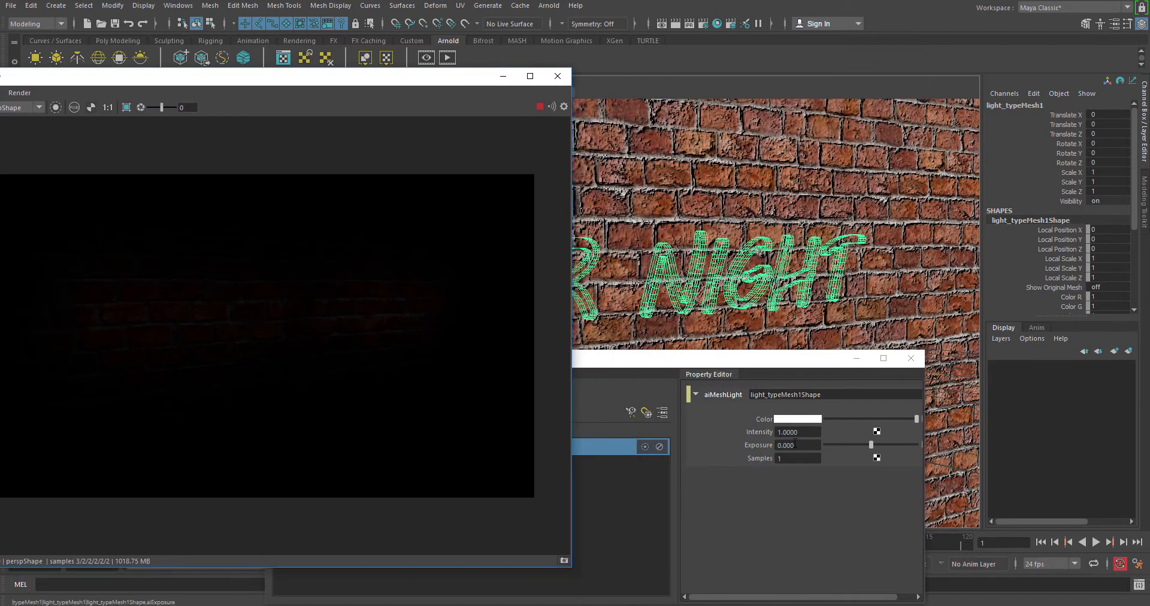
drag(773, 367, 800, 358)
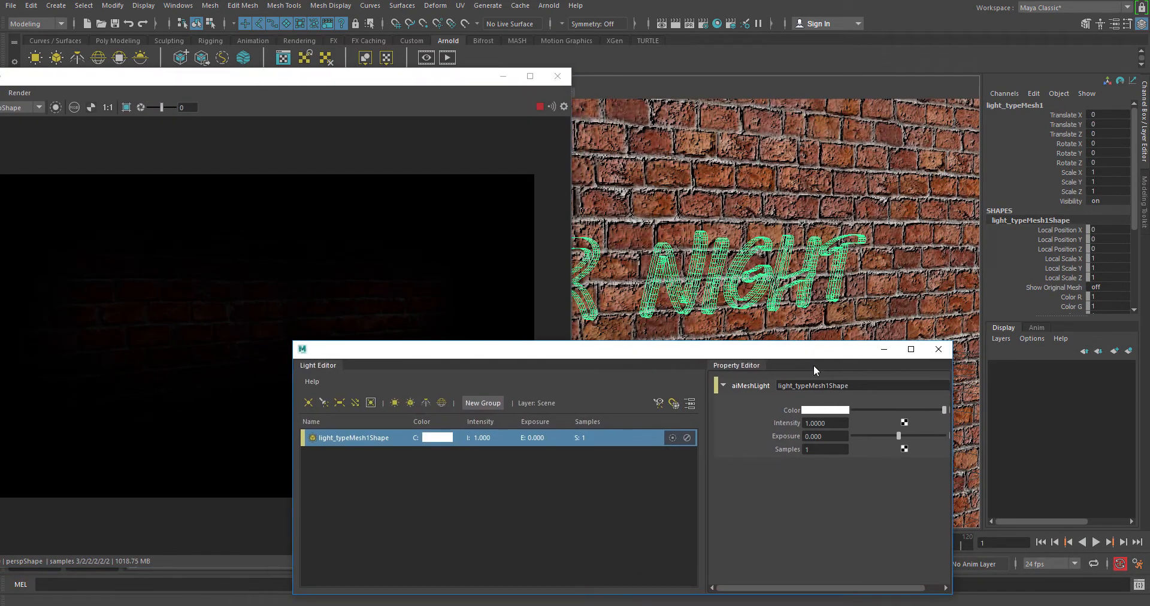
Step: Set the text mesh light's exposure to 10 and bring the render into view
text(10)
key(Return)
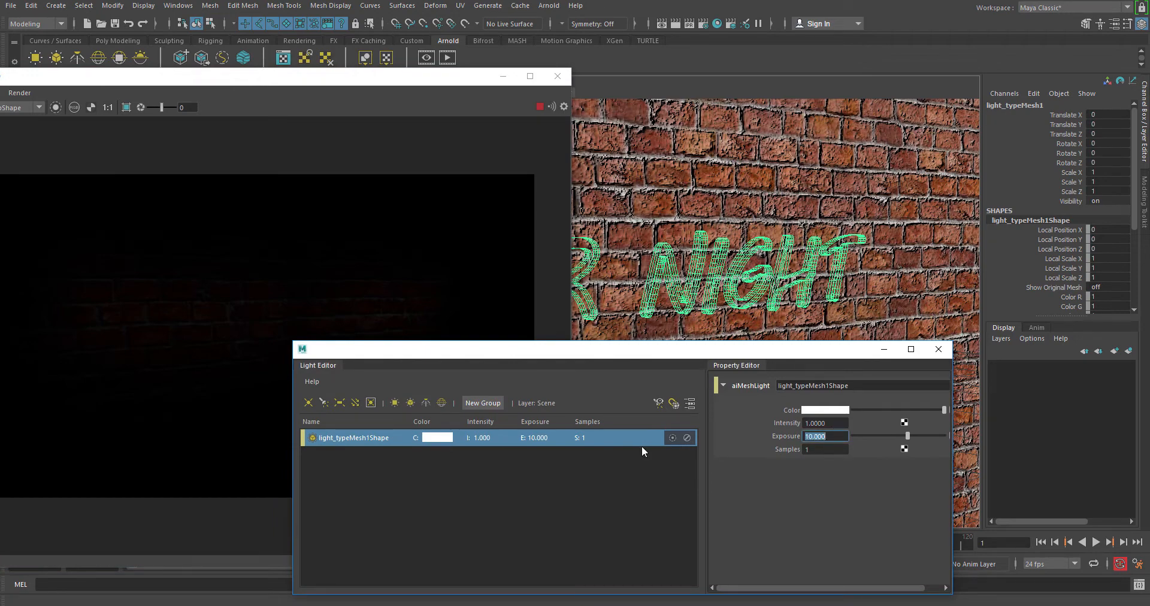
drag(279, 81, 296, 75)
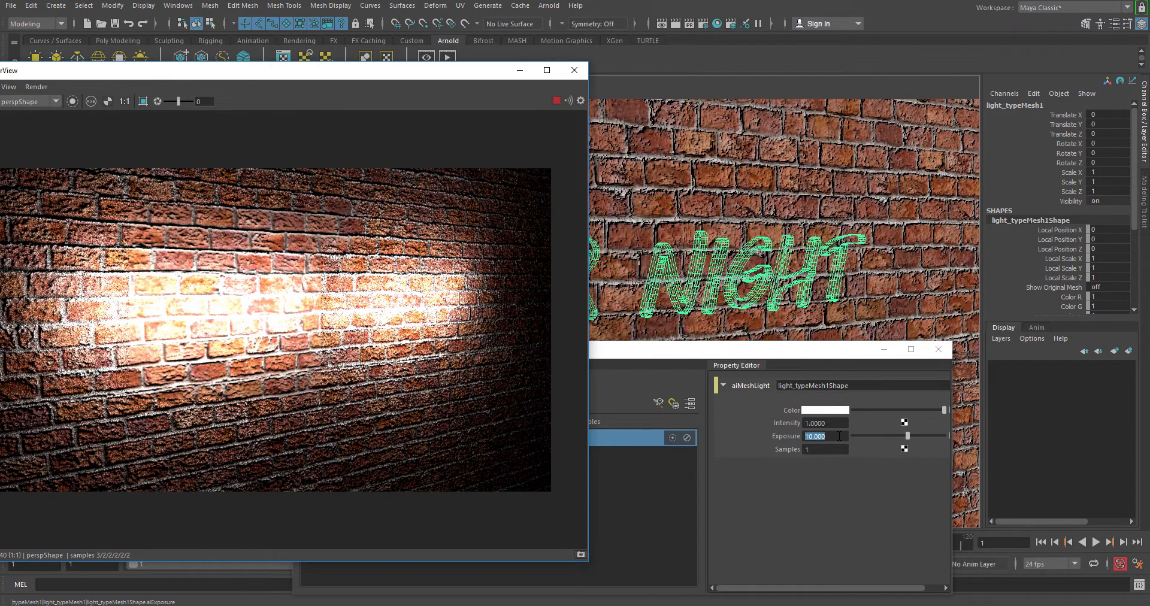
Step: Set the text mesh light's exposure to 8 and show the whole render
click(677, 446)
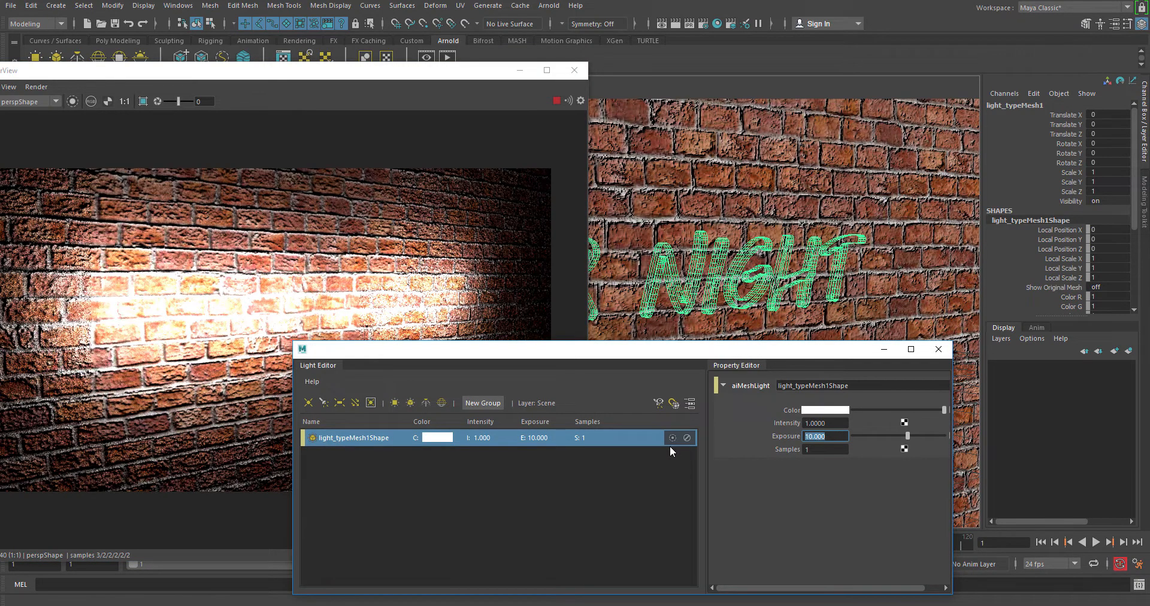
text(8)
key(Return)
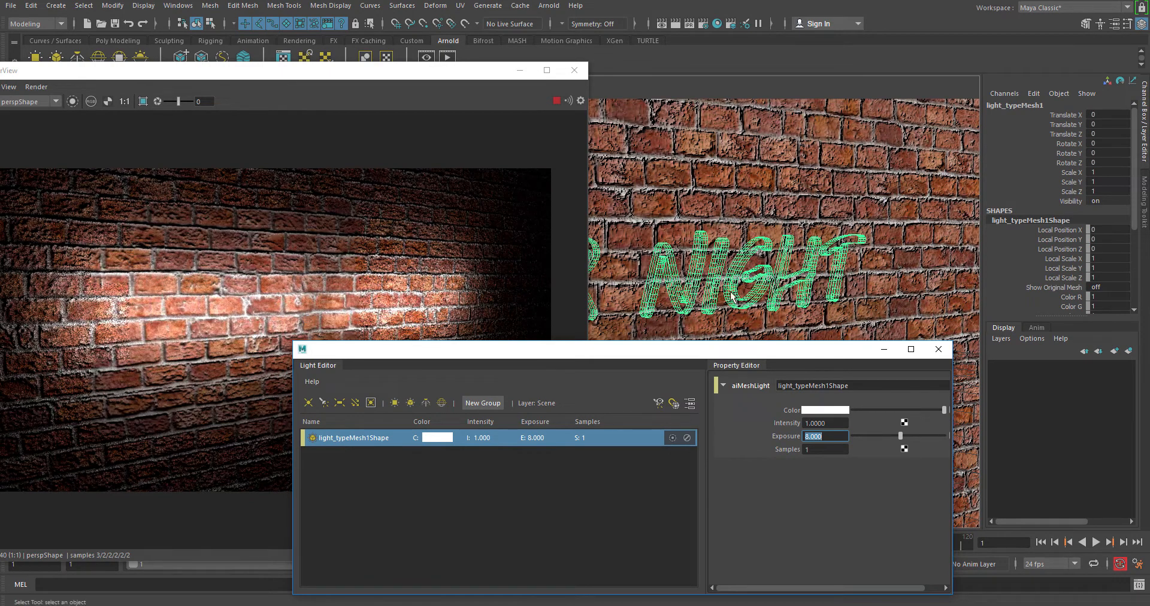
drag(492, 78, 588, 70)
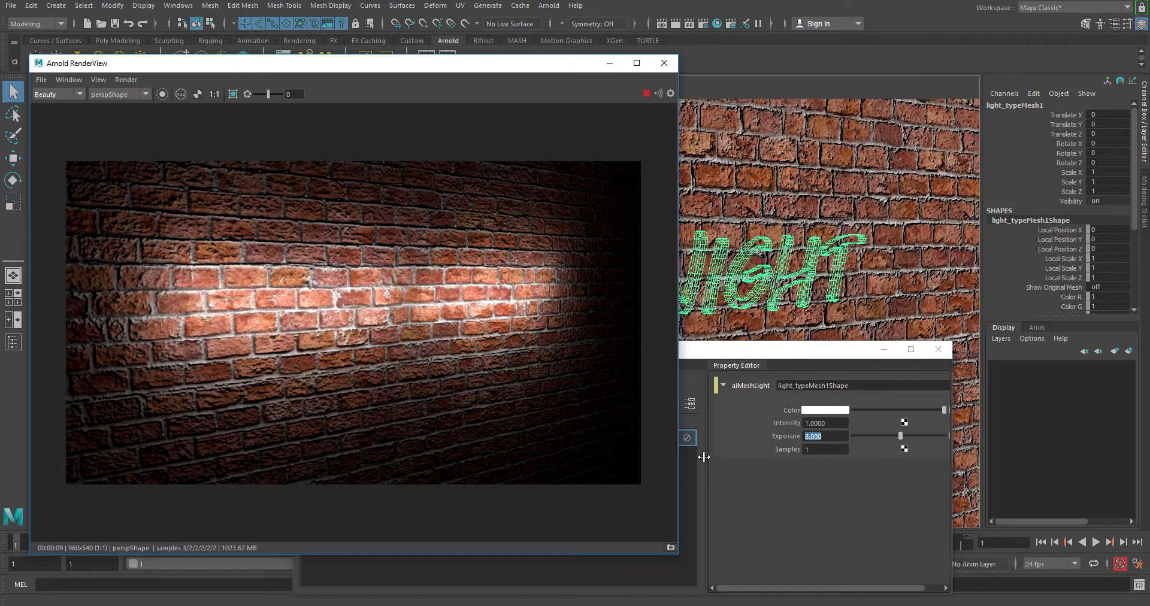
Step: Open the text mesh light's attributes in the Attribute Editor and try out the Show Original Mesh option
click(760, 304)
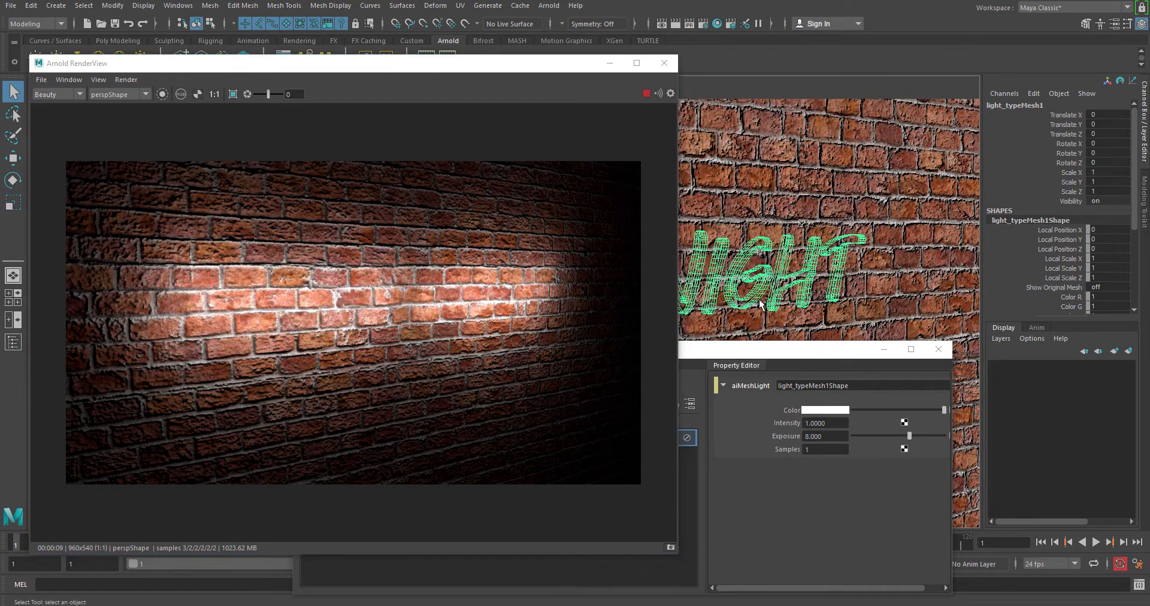
key(ctrl+a)
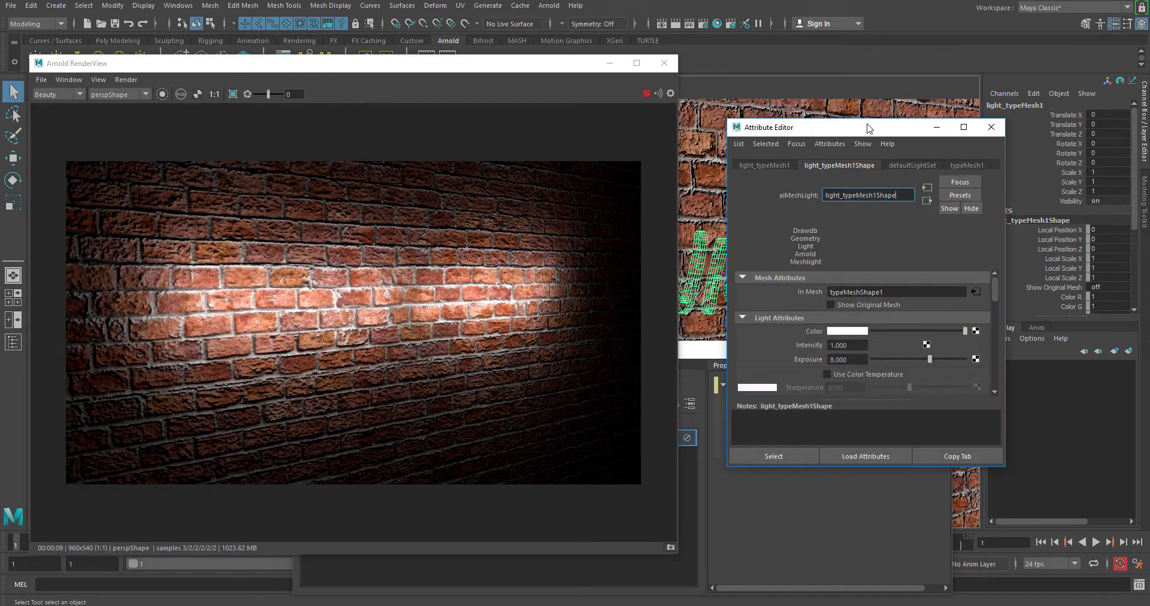
drag(875, 127, 891, 116)
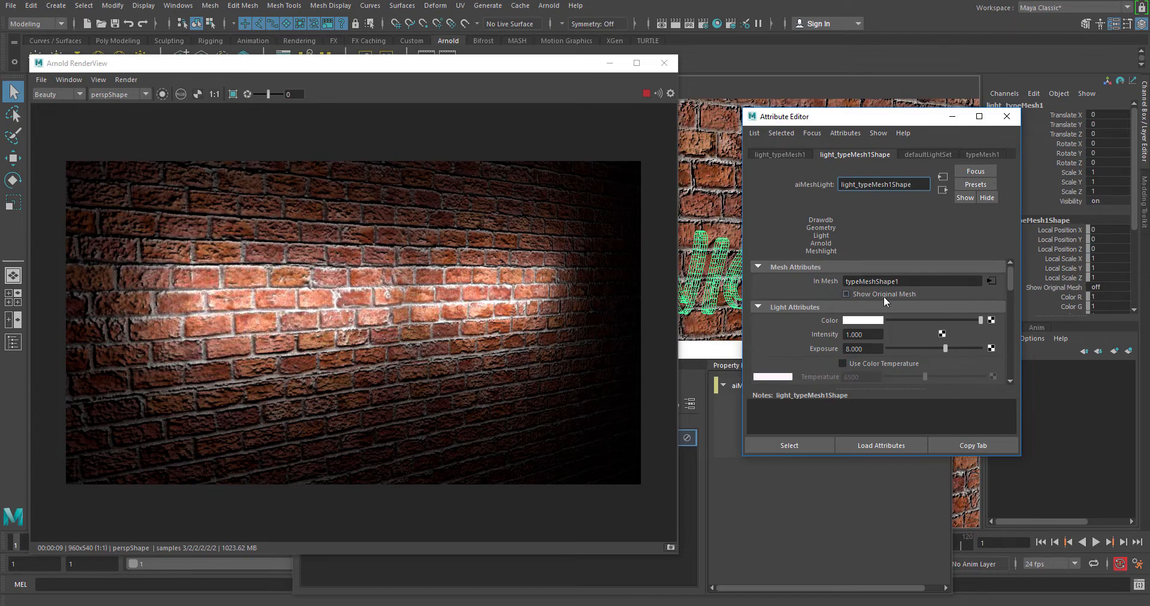
click(846, 294)
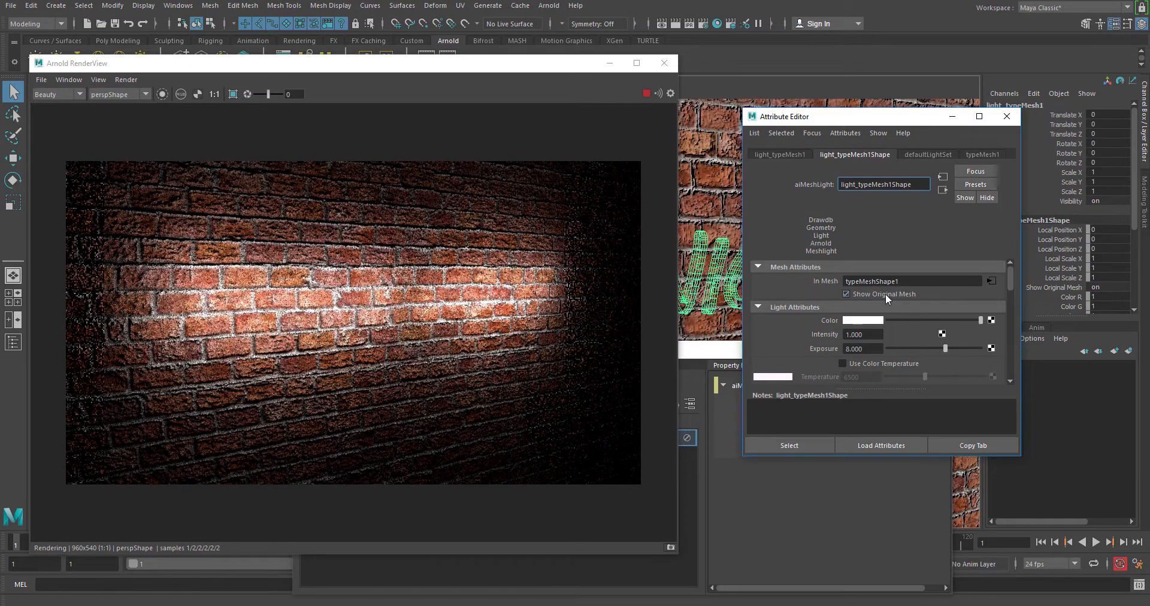
click(886, 294)
Step: Turn on Light Visible for the text mesh light and toggle Show Original Mesh, ending with it off
drag(1010, 290, 1012, 304)
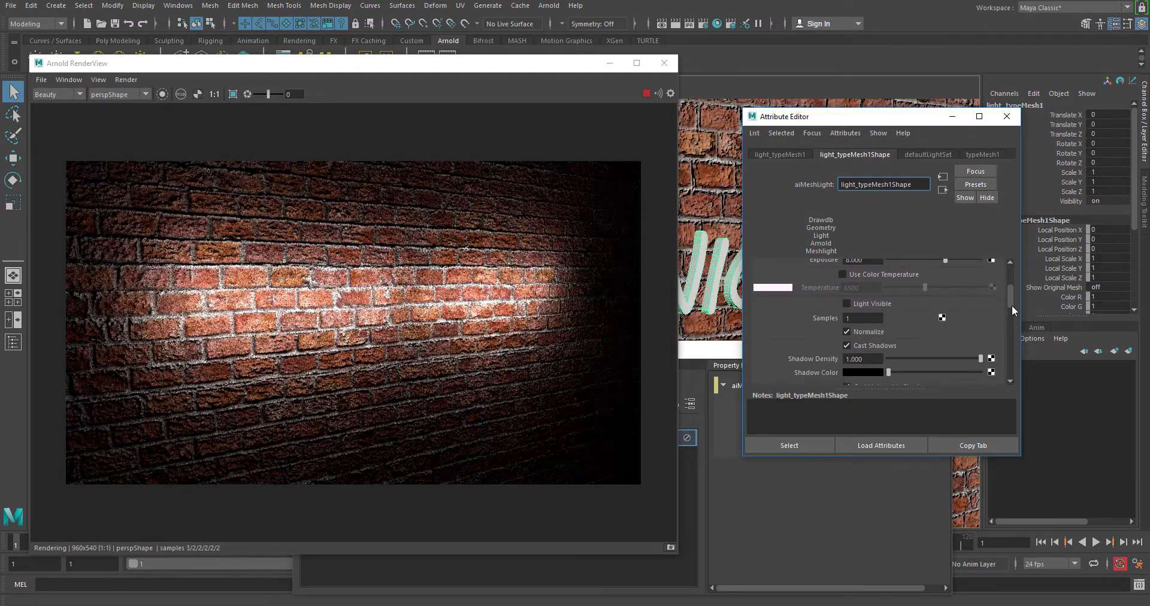
click(871, 302)
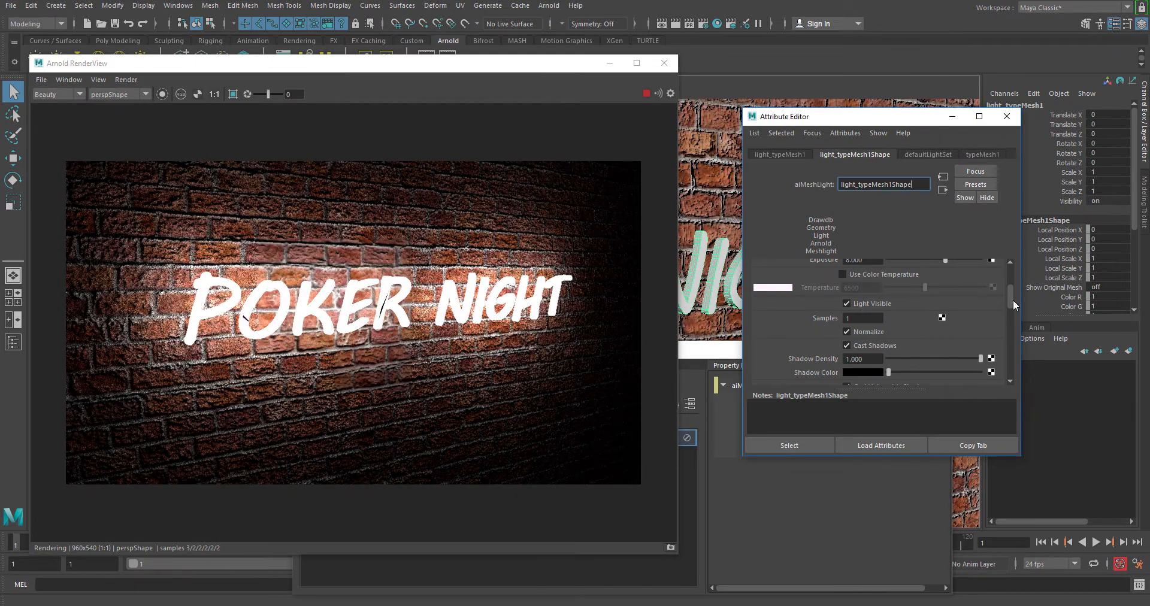
drag(1013, 299, 1012, 276)
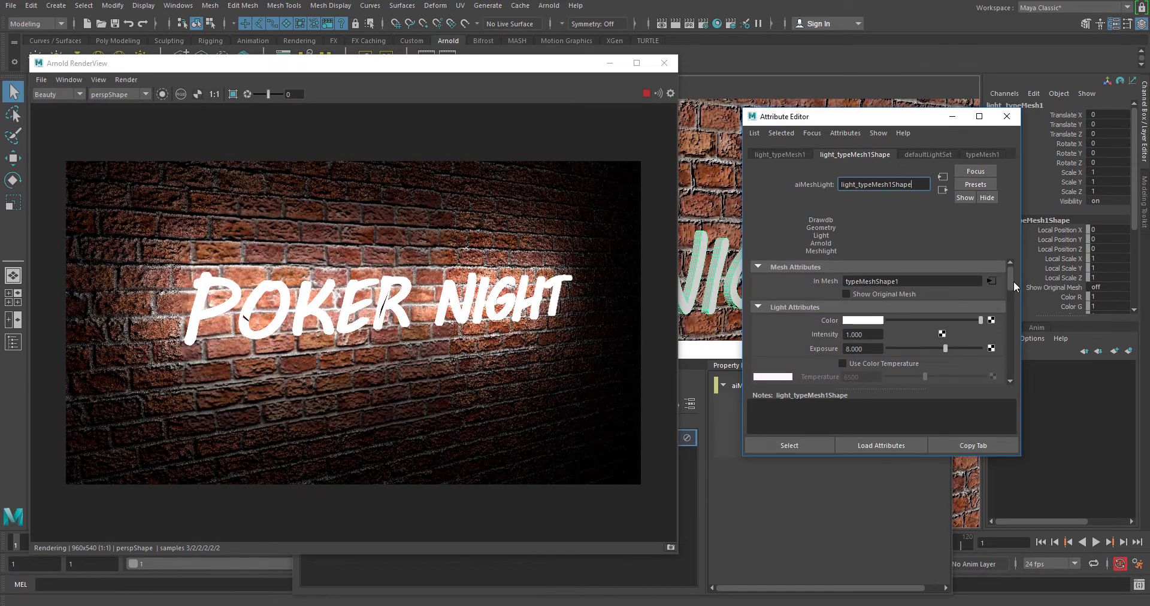
click(904, 294)
click(905, 295)
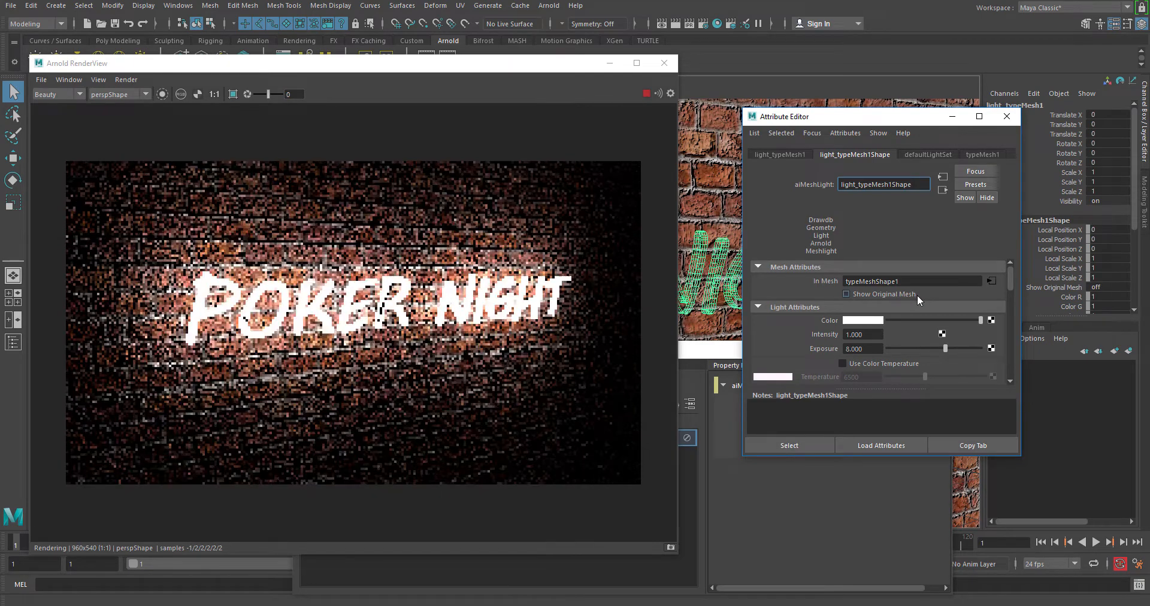
drag(1013, 277, 1011, 304)
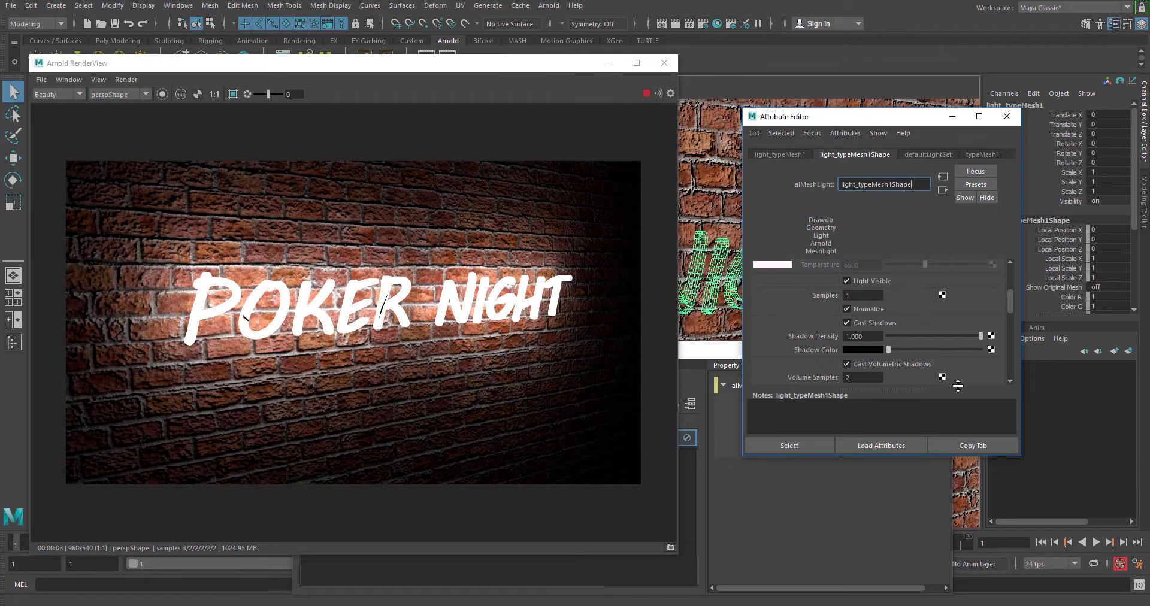
drag(1010, 299, 1010, 277)
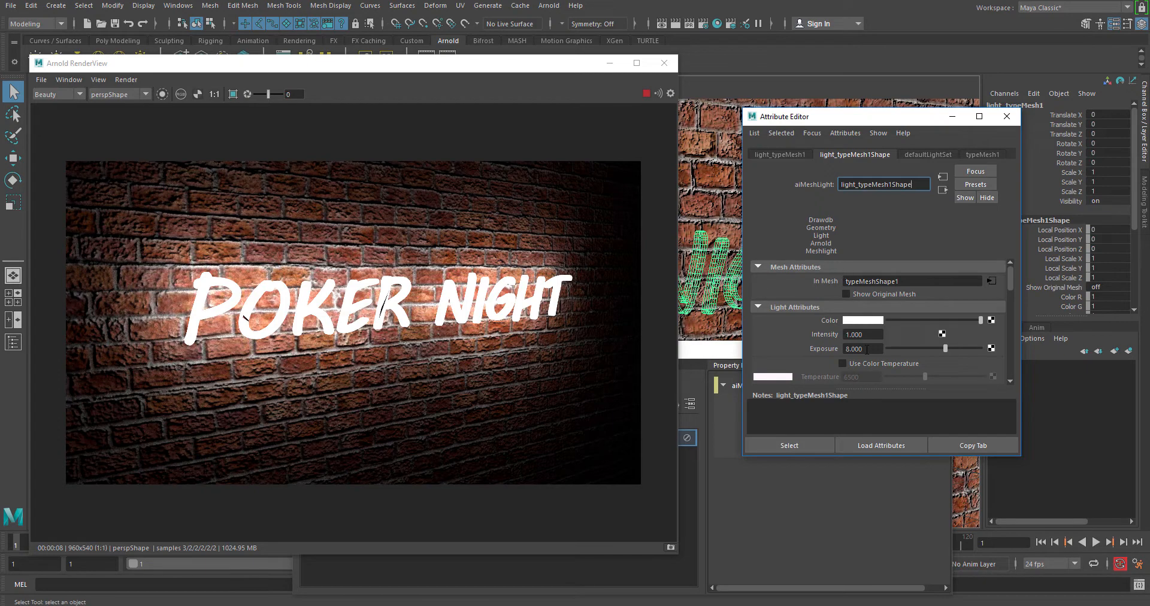
Step: Change the text mesh light's color to yellow and reduce its saturation to a pale tint
click(867, 321)
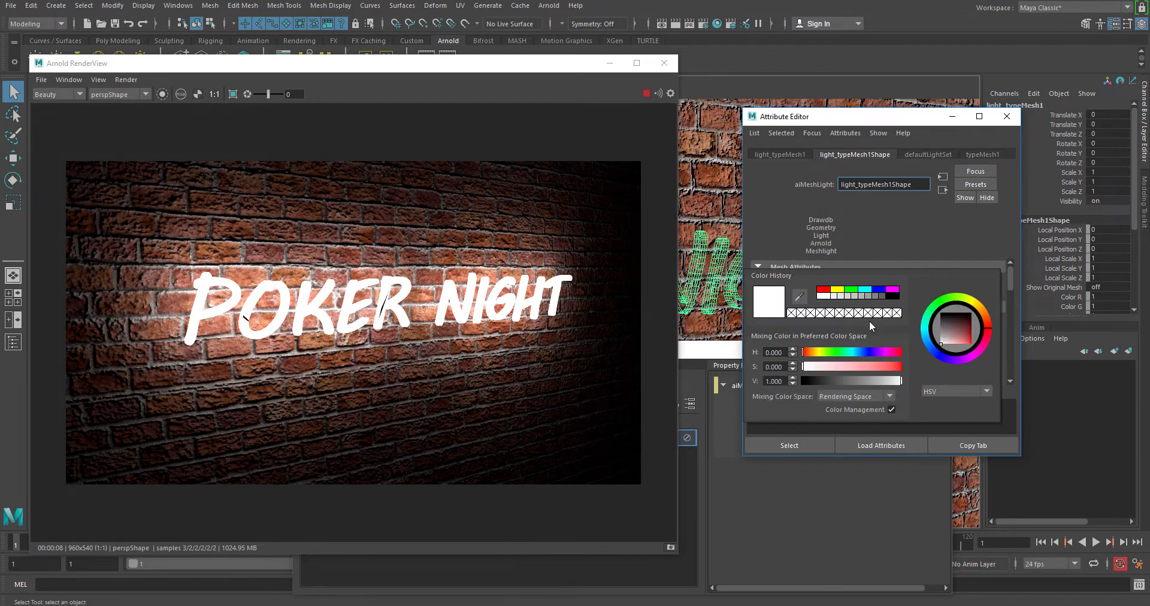
click(838, 290)
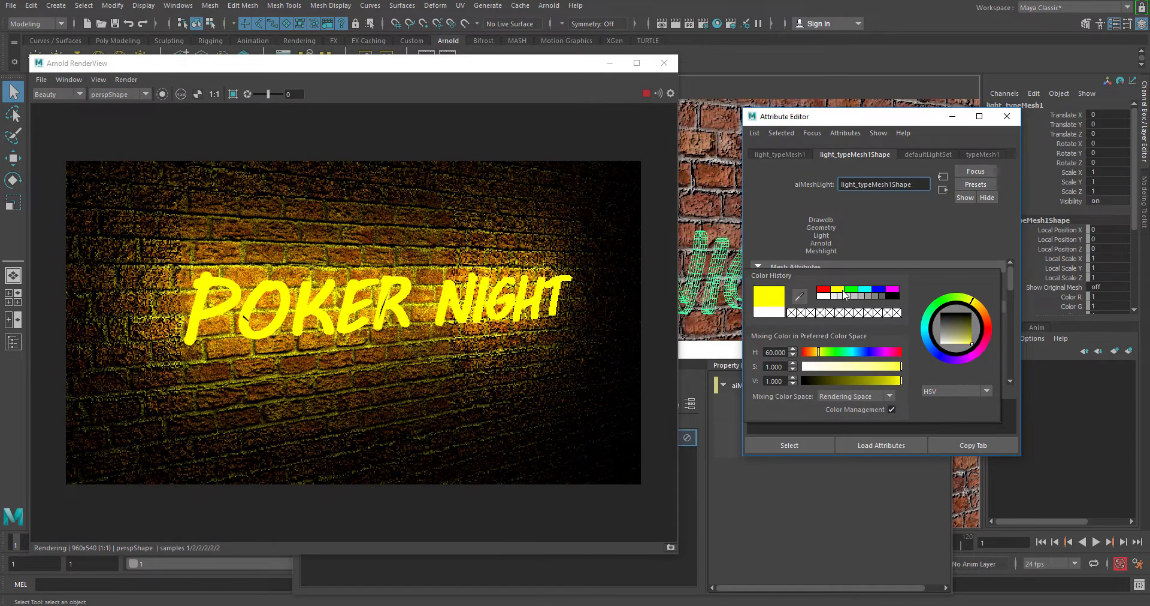
drag(878, 371, 853, 369)
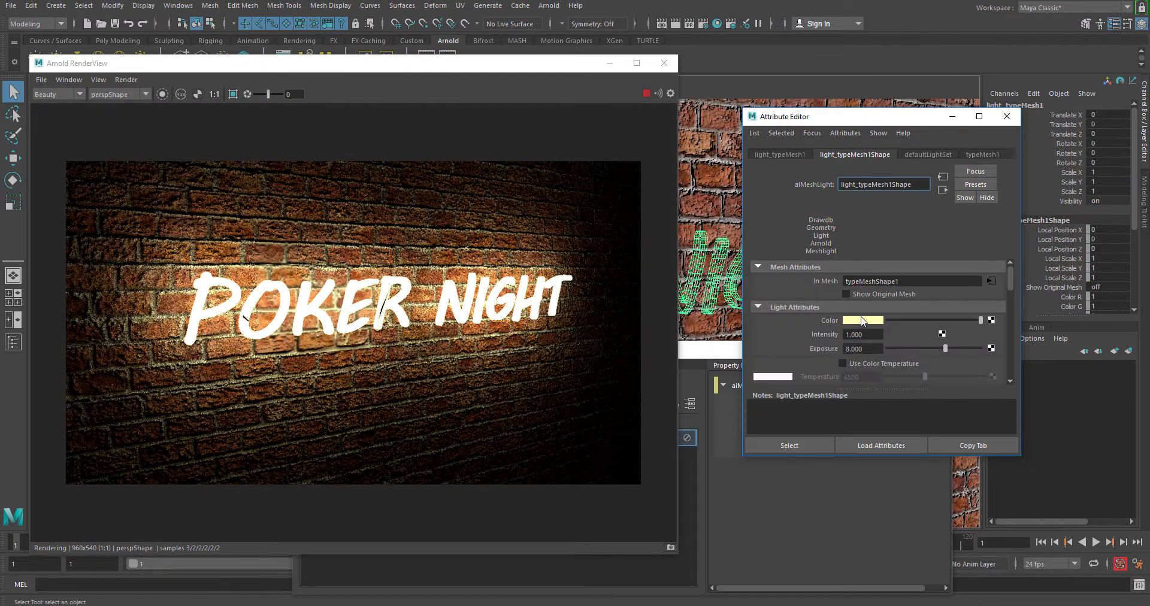
Step: Set the text mesh light color's saturation to about 0.788 and shift its hue to pink
click(861, 321)
drag(857, 368, 893, 368)
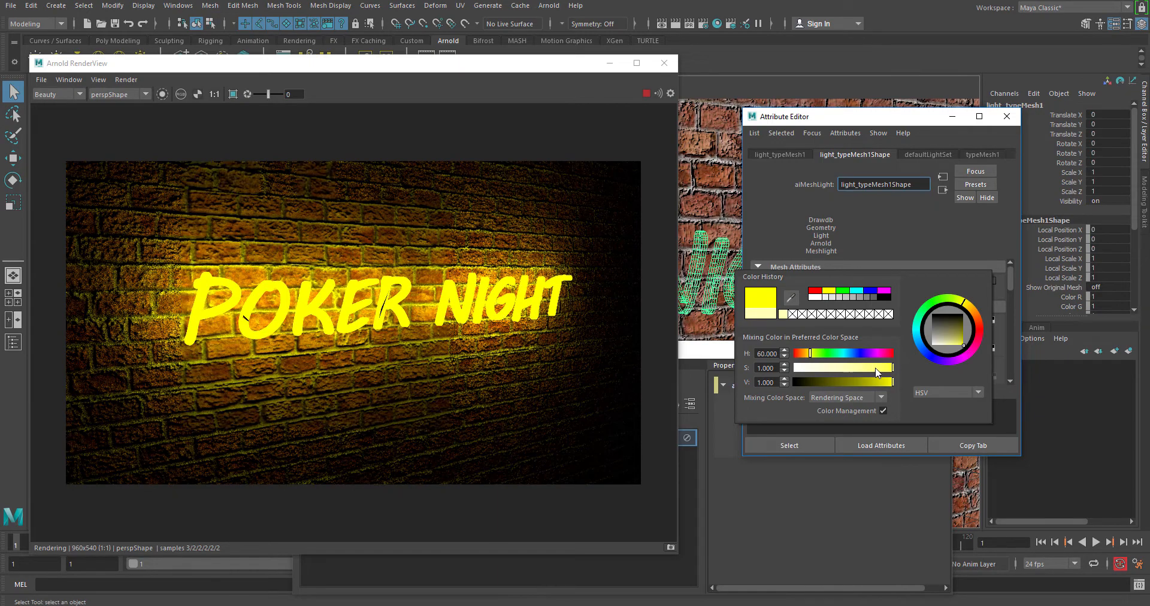
drag(881, 369, 871, 373)
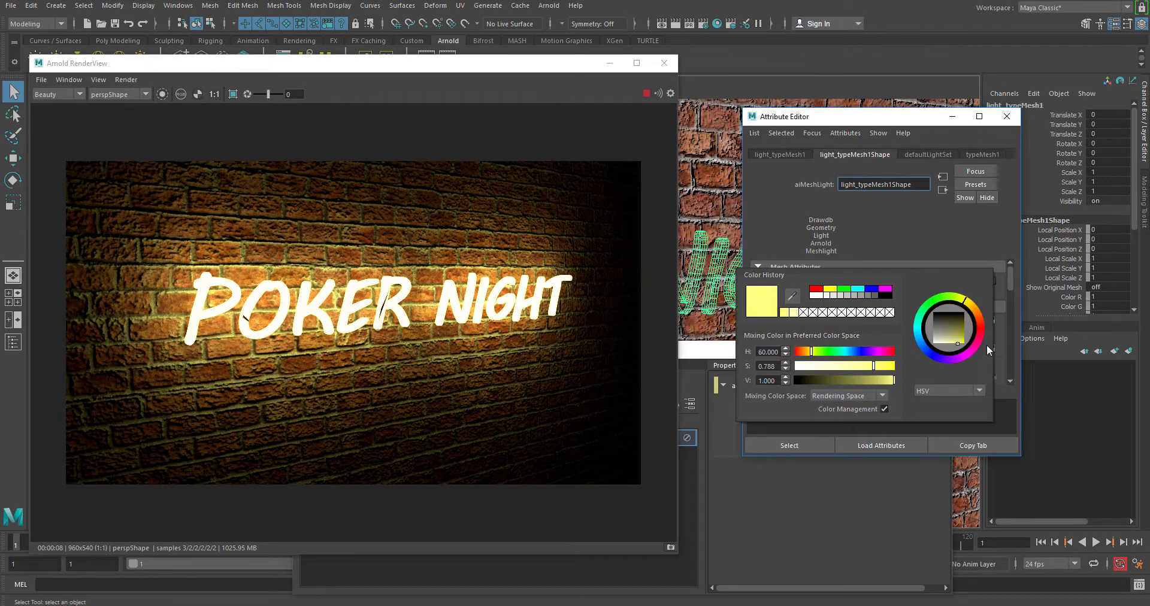
drag(986, 343, 976, 348)
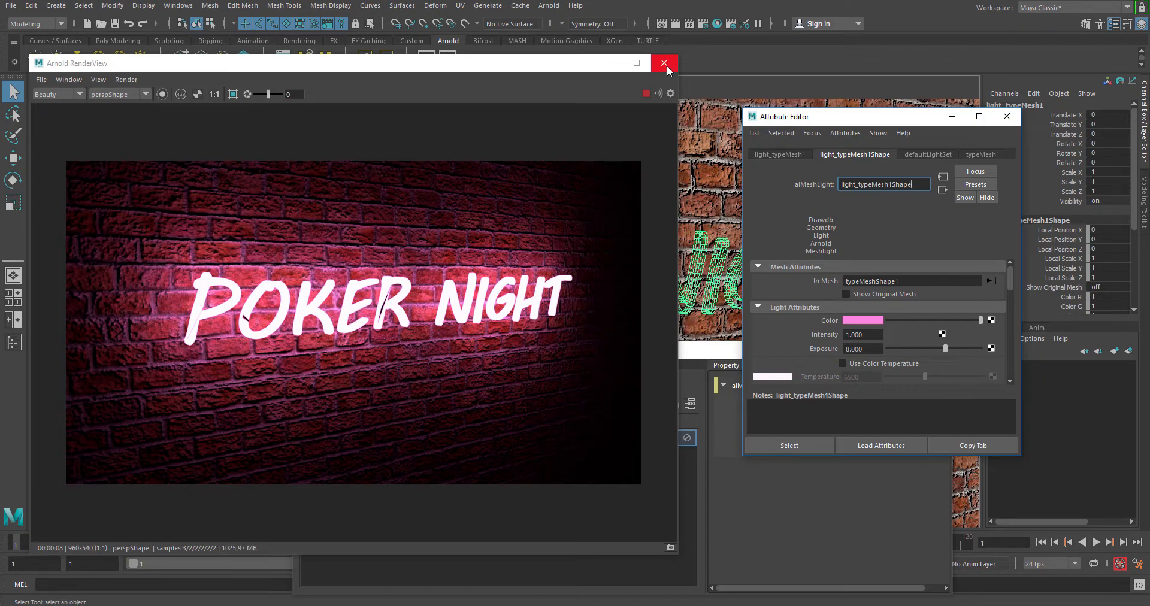
Step: Clear the windows covering the Light Editor and delete the text mesh light from its light list
drag(482, 65, 556, 145)
drag(638, 145, 525, 134)
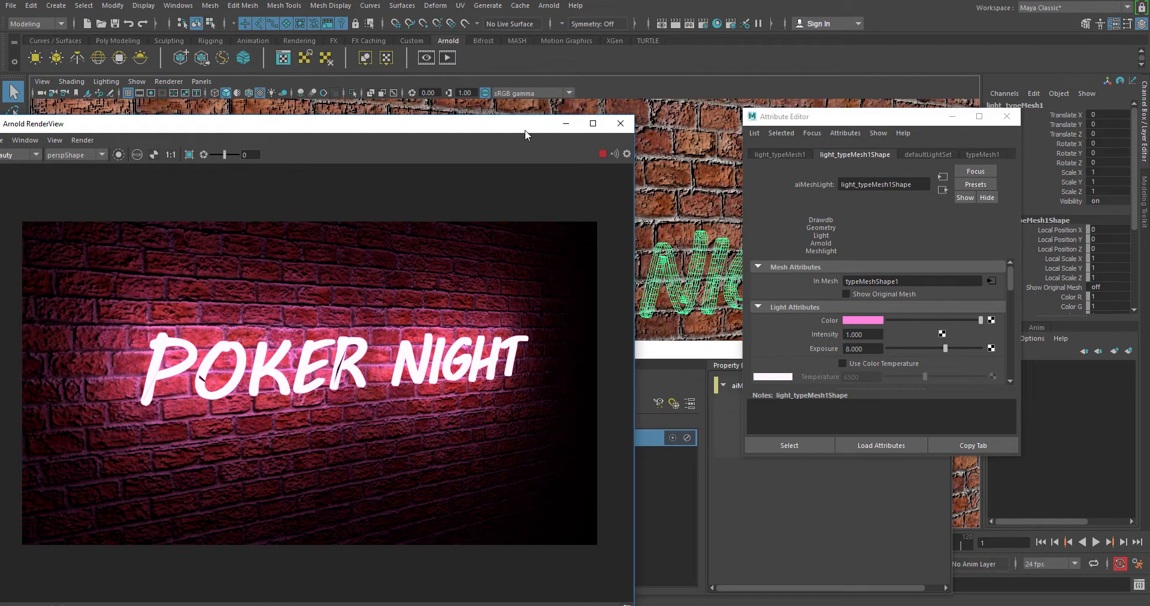
click(1007, 116)
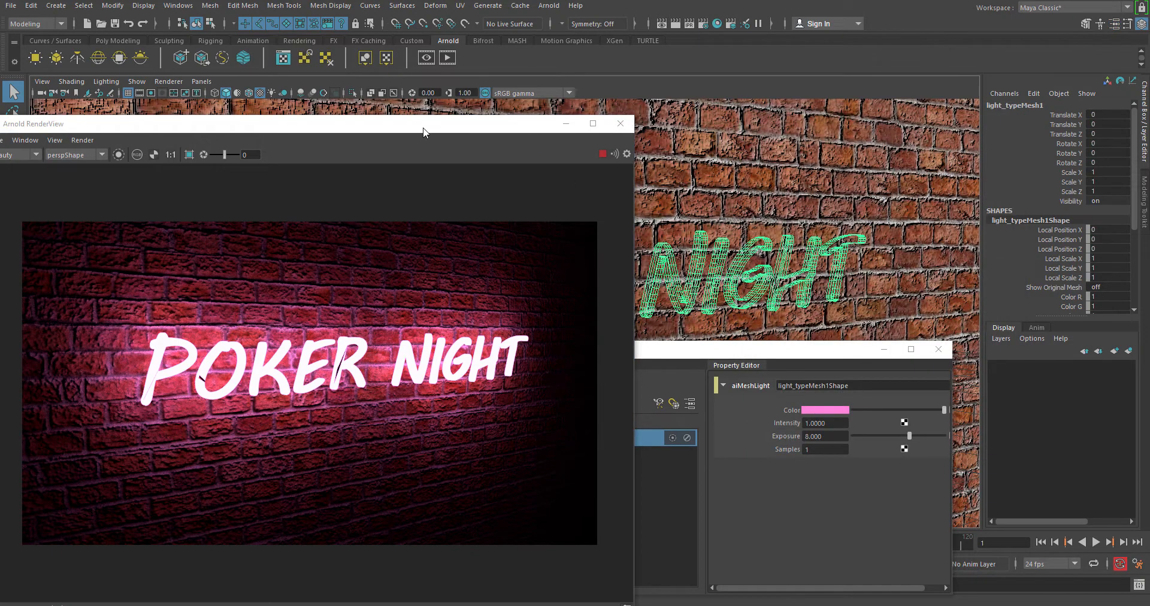
drag(495, 123, 973, 105)
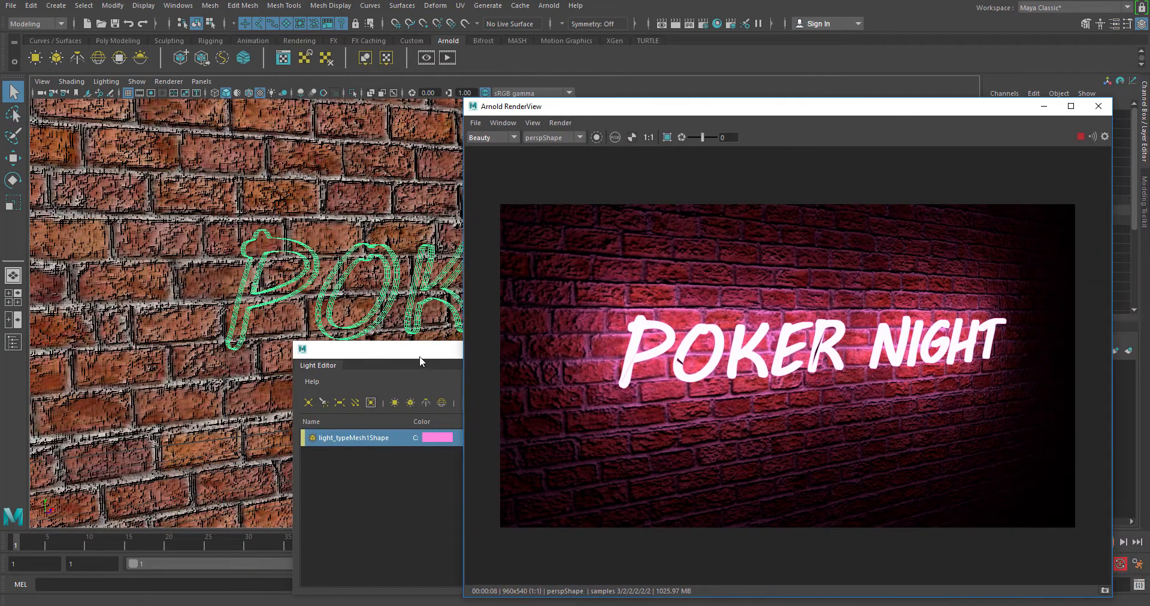
drag(421, 361, 285, 370)
click(237, 449)
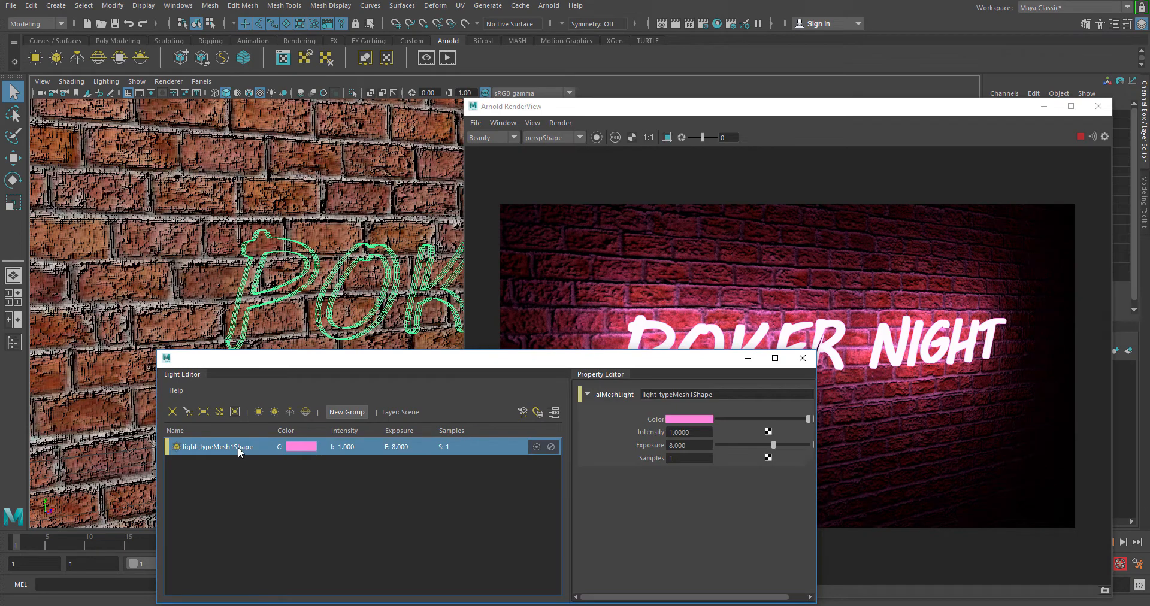
key(Delete)
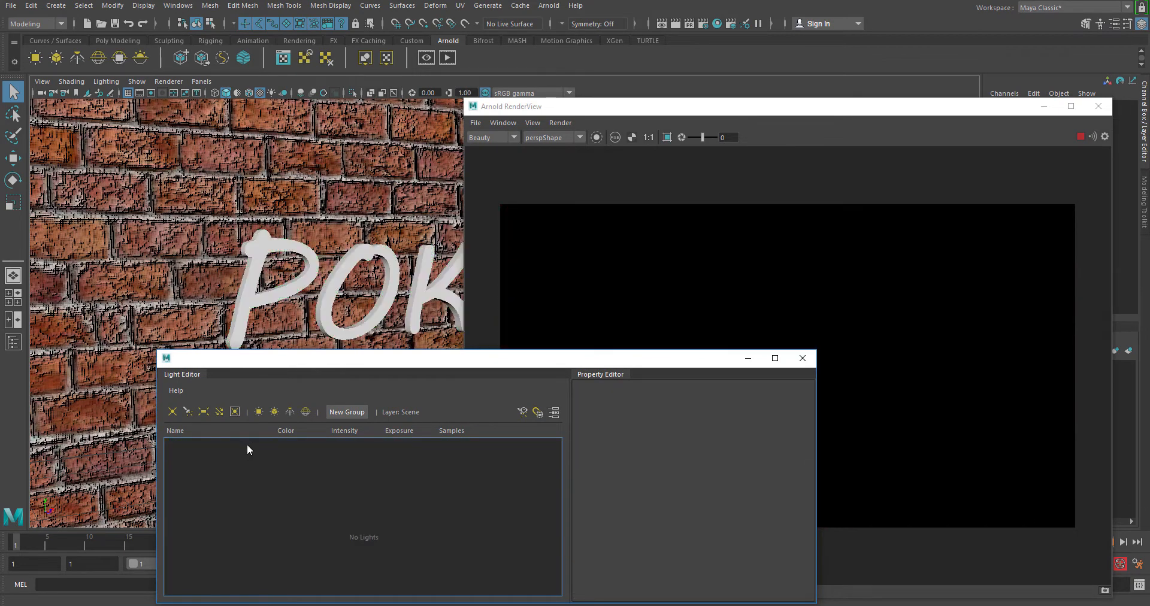
Step: Close the Arnold render view, display the text mesh's attributes and undo the mesh light's deletion
click(360, 335)
drag(1004, 106, 541, 134)
click(644, 140)
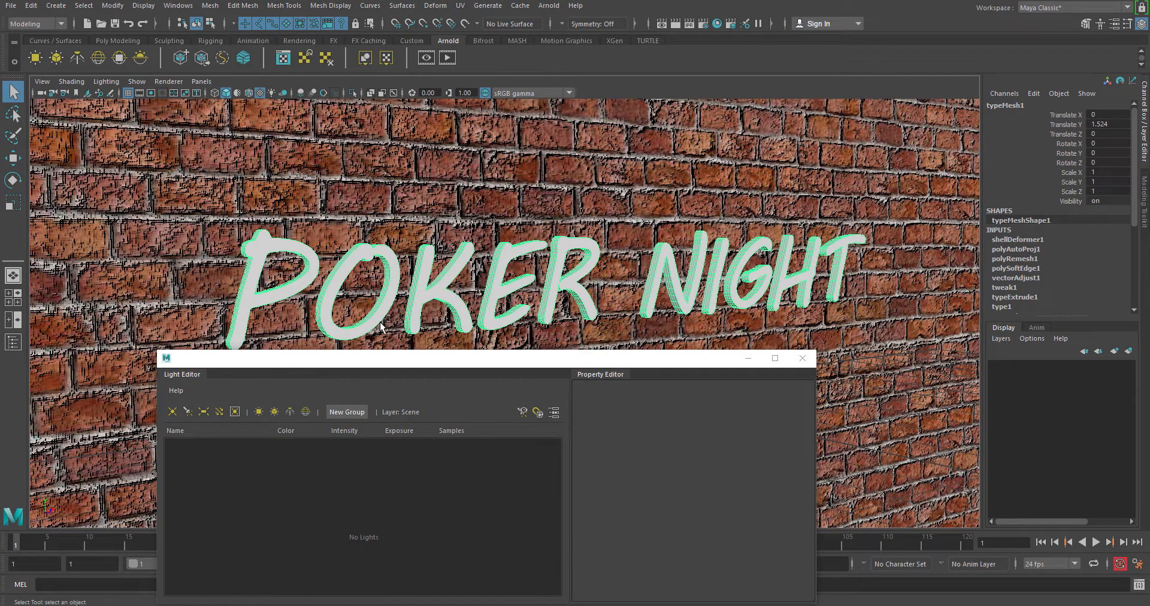
key(ctrl+a)
key(ctrl+z)
key(ctrl+z)
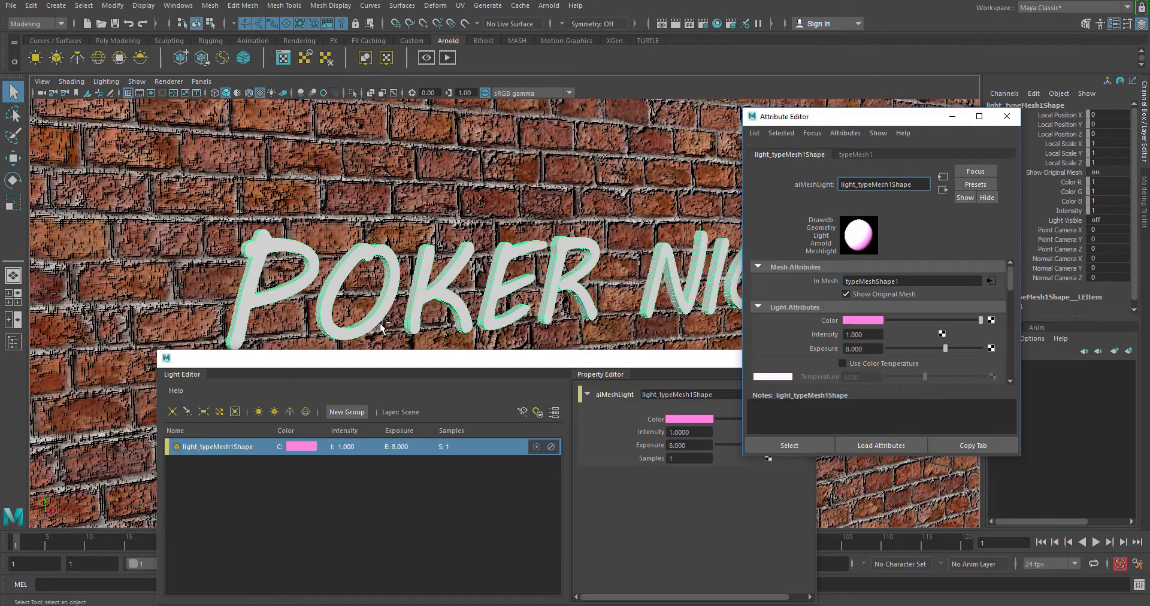
Step: Toggle Show Original Mesh off and back on for the text mesh light, and reselect the light in the Light Editor
click(847, 294)
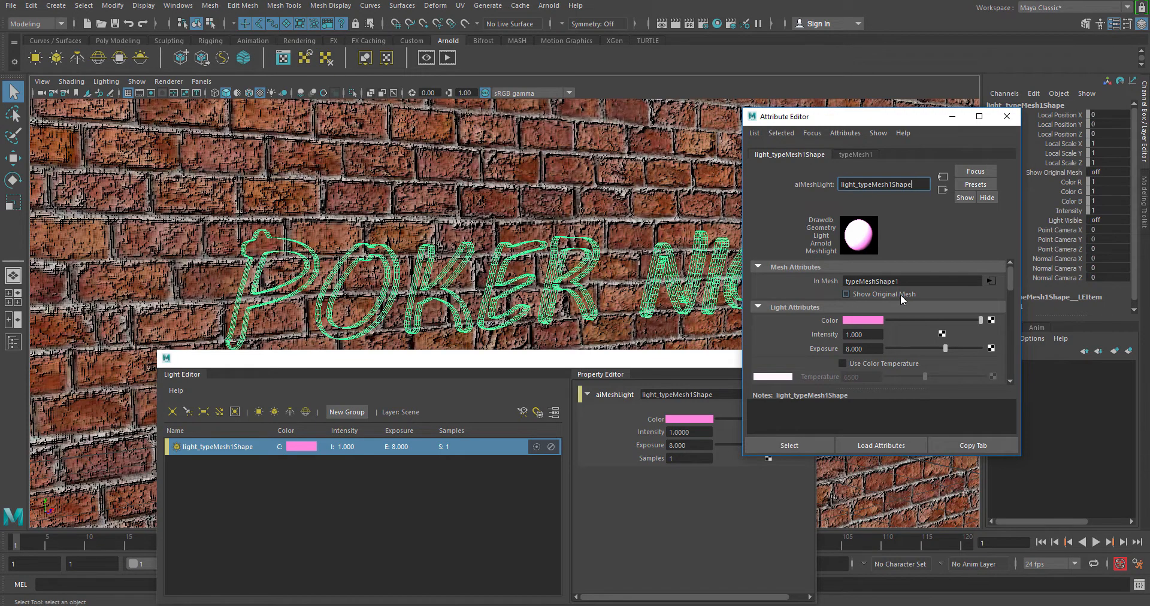
click(864, 294)
click(372, 463)
click(319, 449)
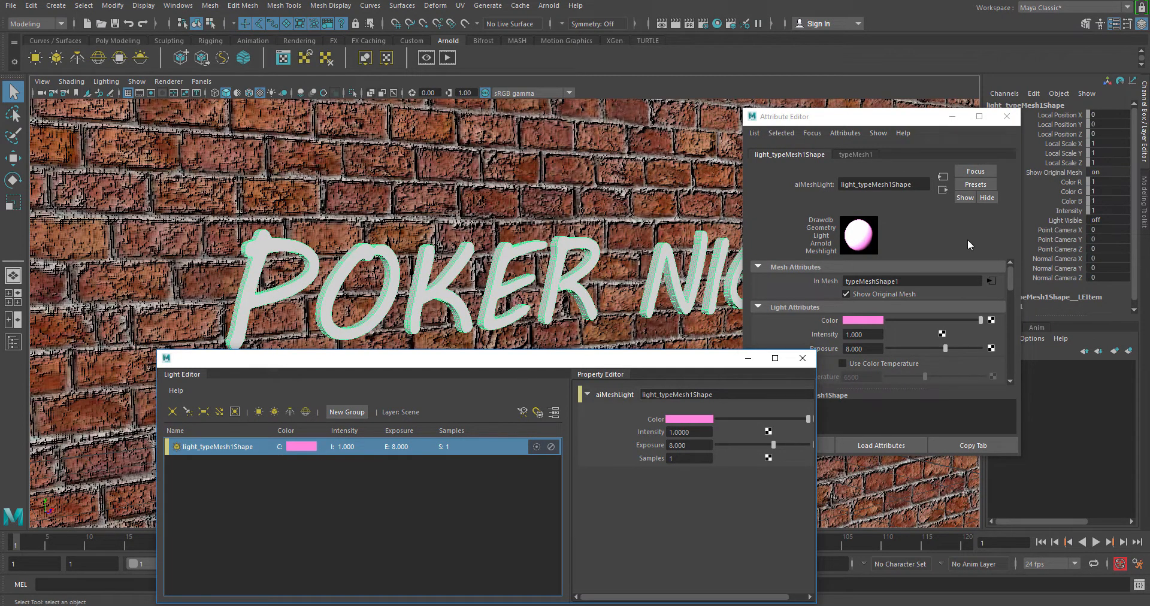
Step: Break the text mesh light's In Mesh connection and delete the light from the Light Editor
right_click(820, 285)
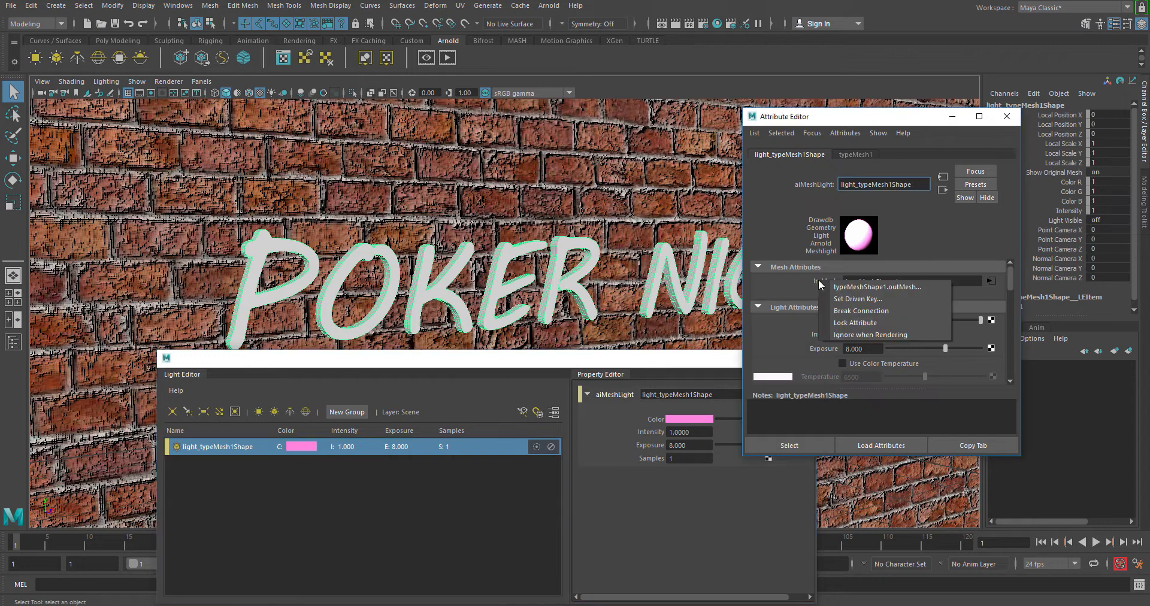
click(848, 312)
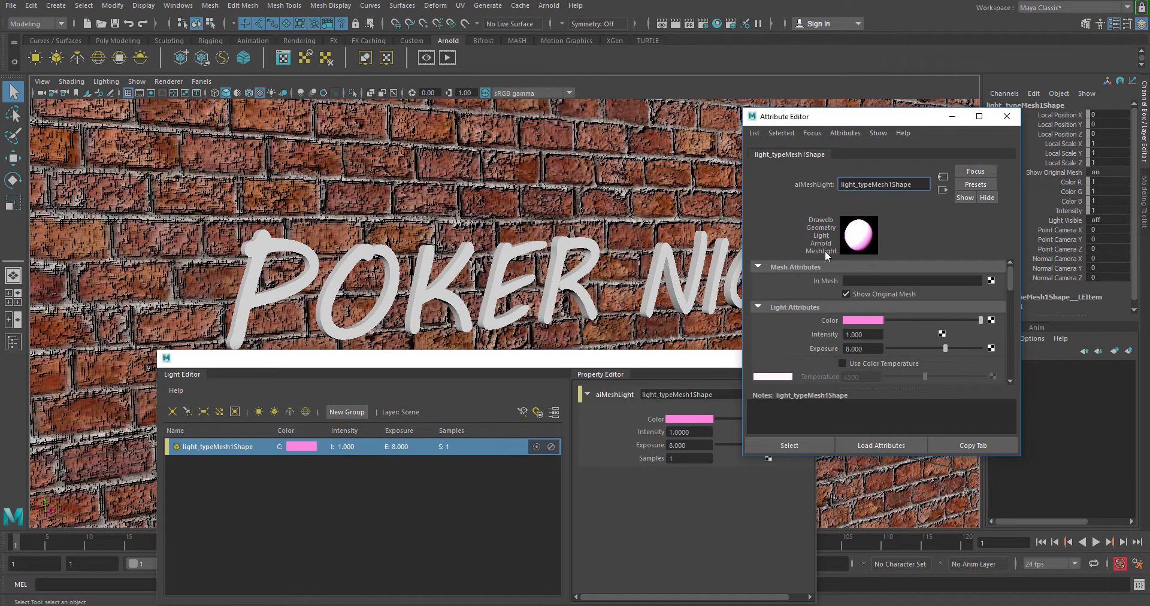
click(213, 450)
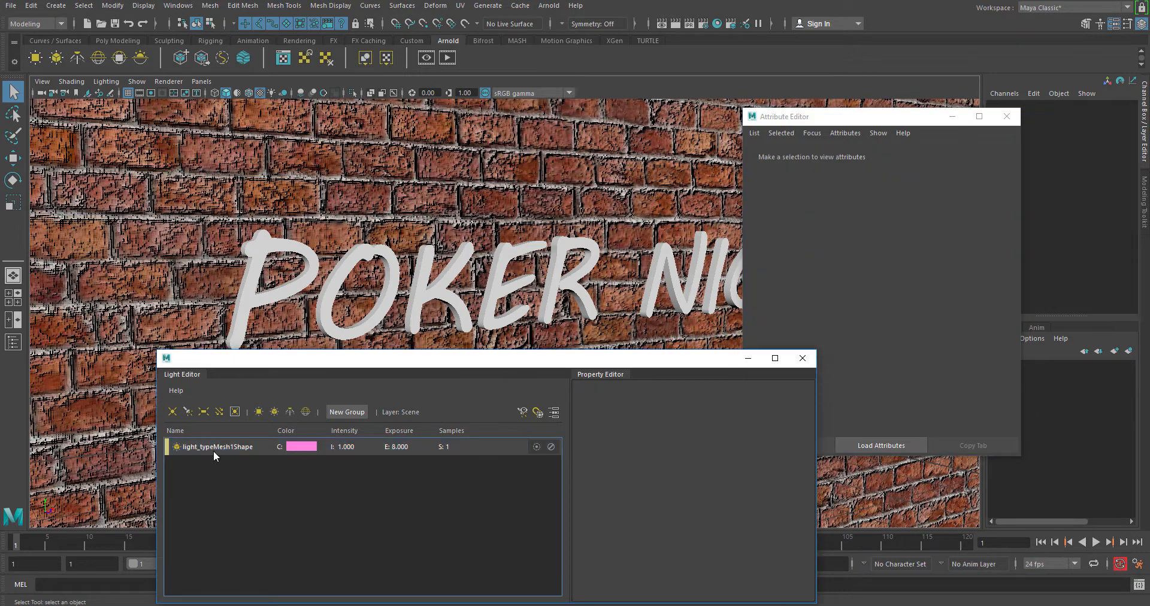
key(Delete)
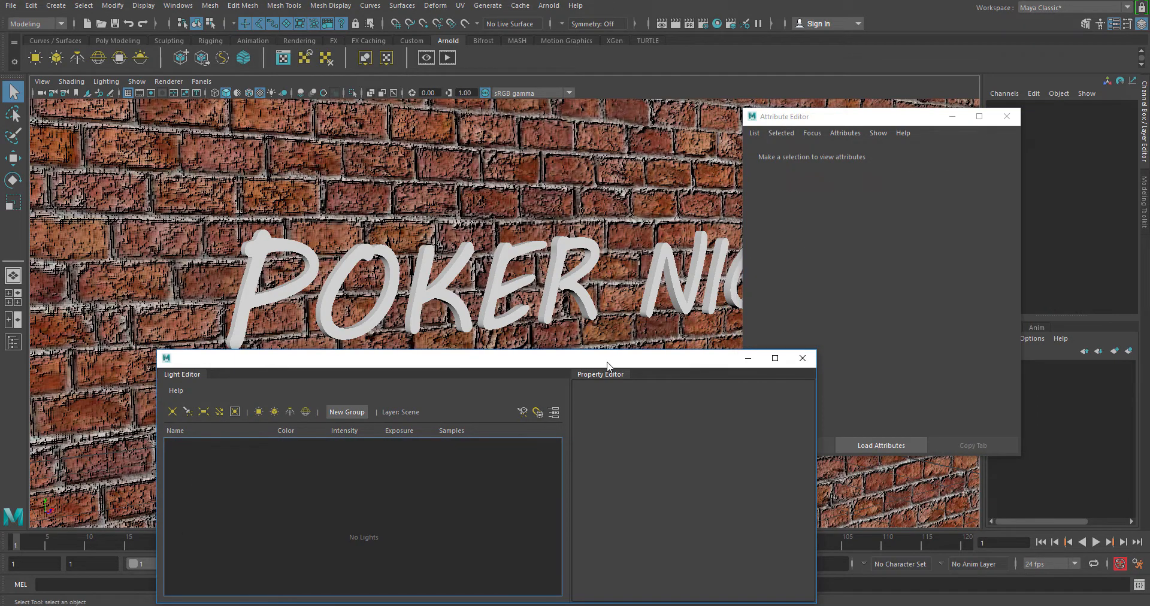
Step: Close the Light Editor and undo both the mesh light's deletion and its broken In Mesh connection
drag(609, 363, 512, 369)
click(707, 364)
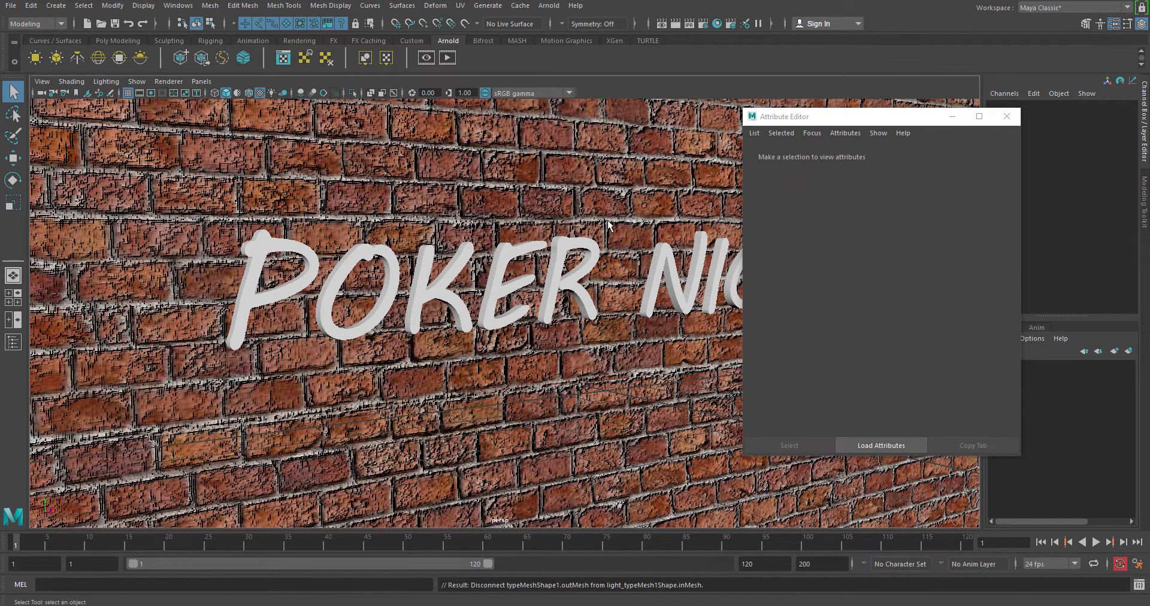
drag(869, 117, 963, 147)
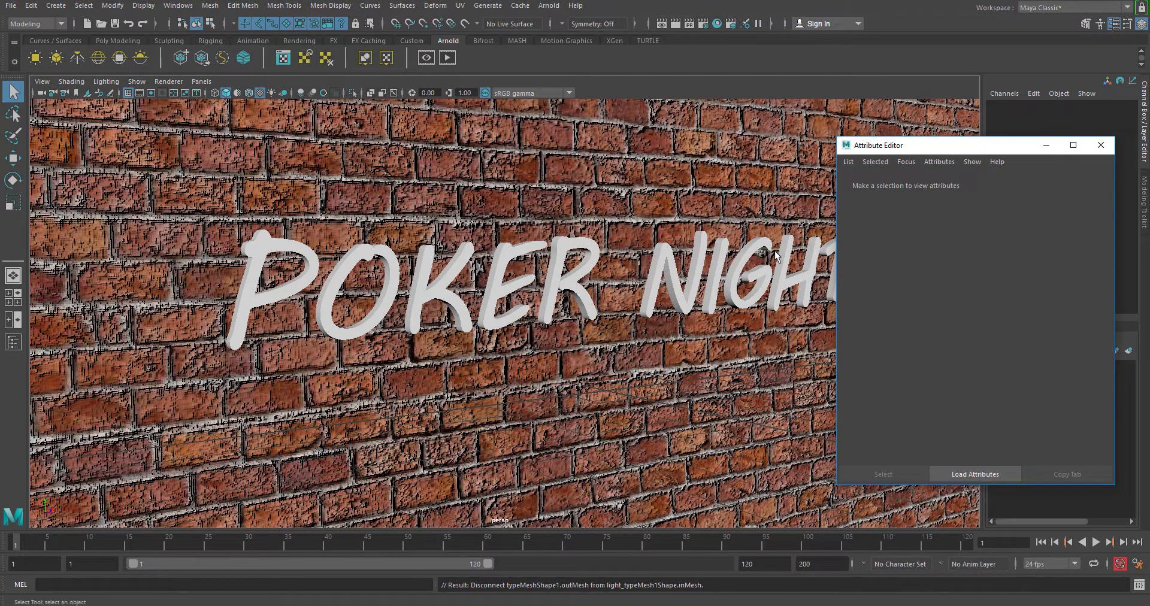
key(ctrl+z)
key(ctrl+z)
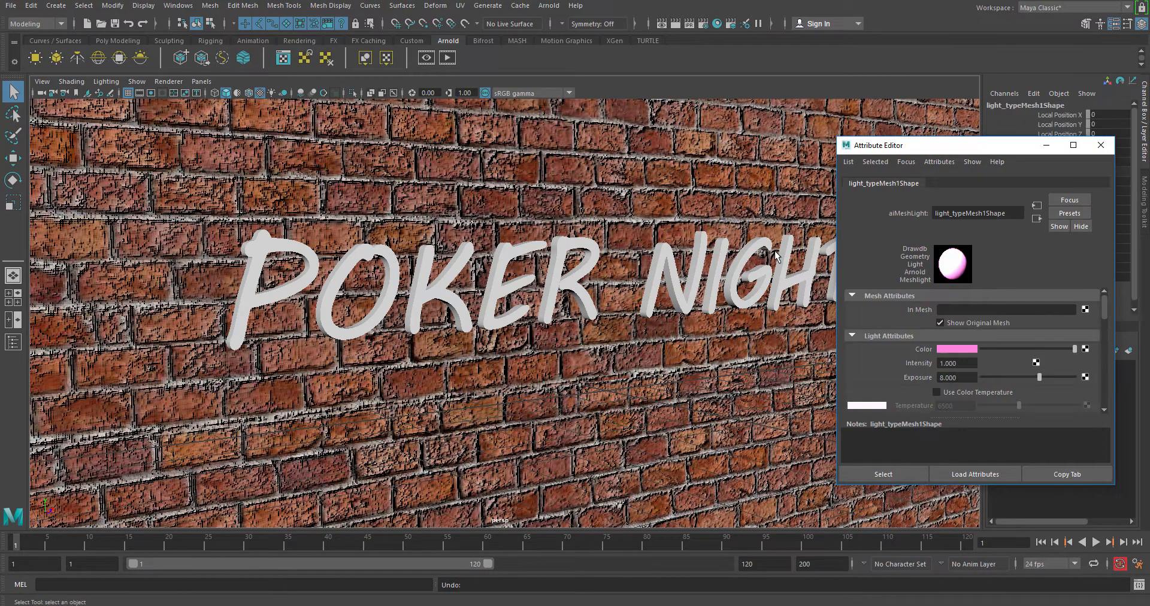
key(ctrl+z)
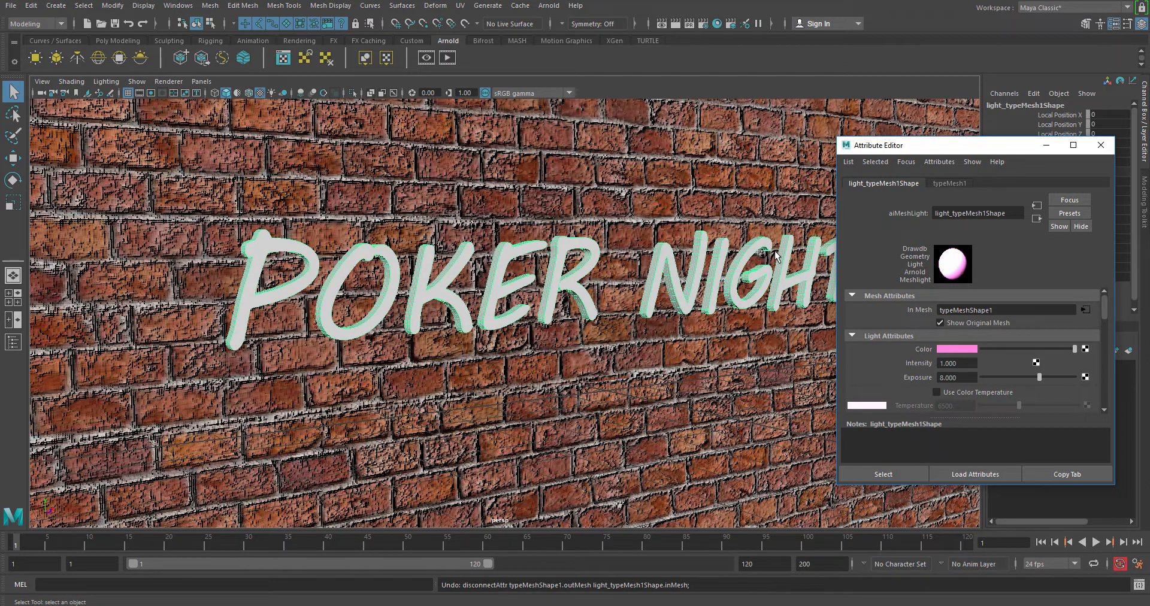
Step: Turn off Show Original Mesh for the text mesh light and render the scene in the Arnold RenderView
drag(982, 146, 727, 106)
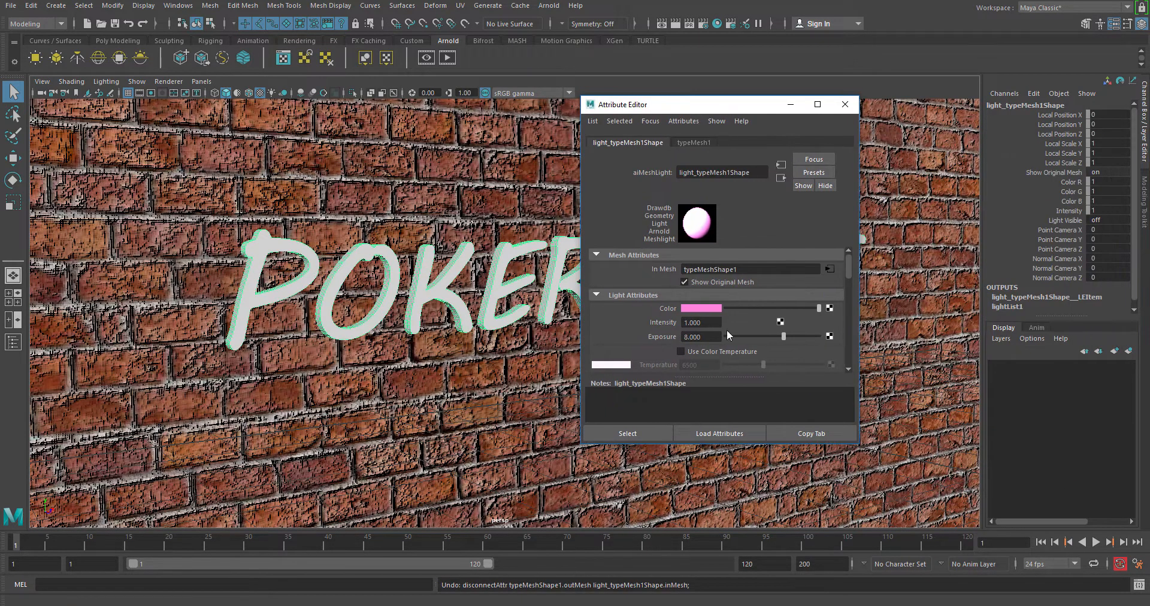
click(447, 58)
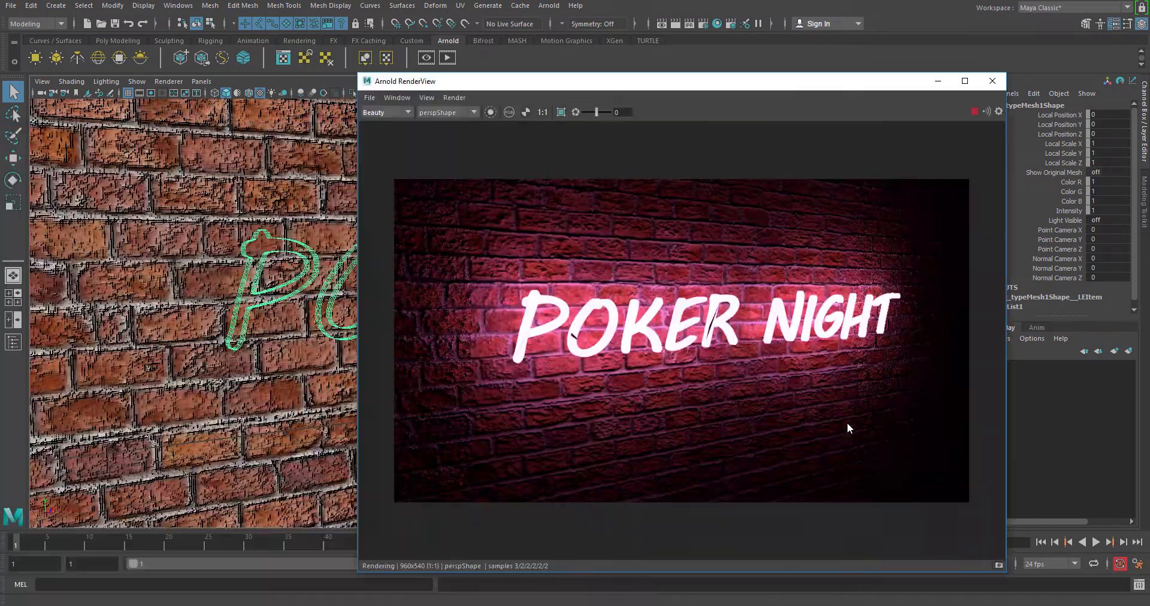